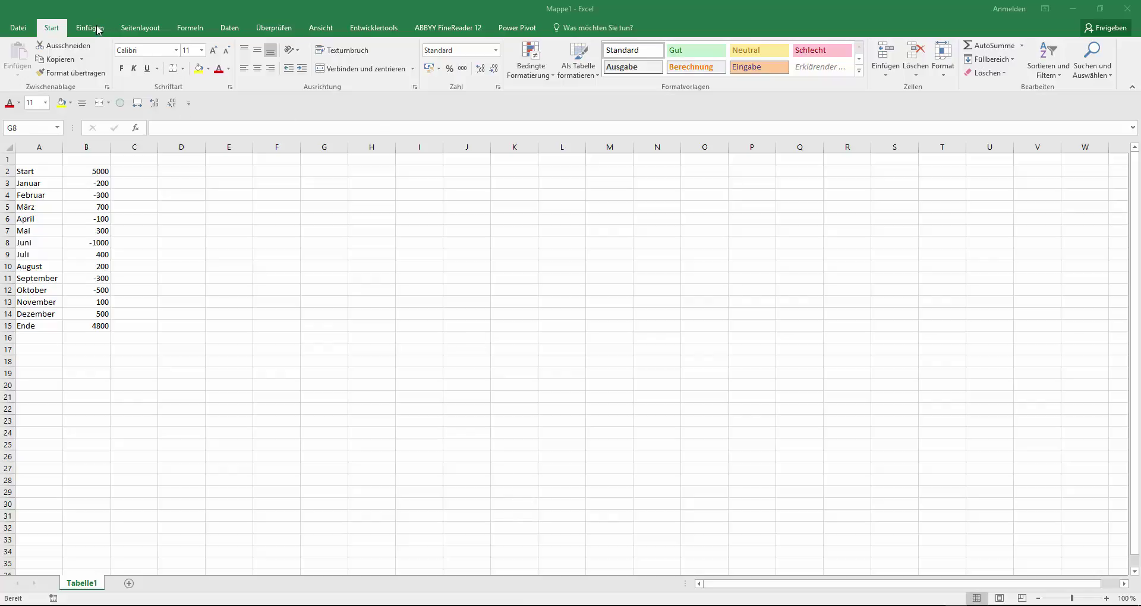
Focus the sheet, show the Einfügen ribbon options and select an empty cell beside the table
click(344, 19)
click(89, 28)
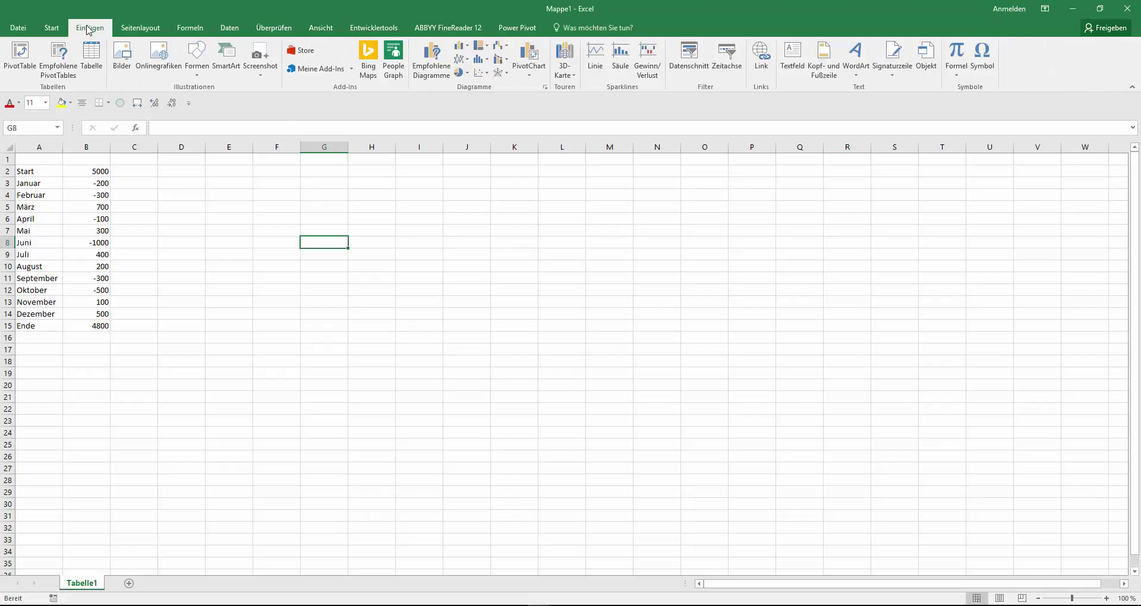
click(362, 206)
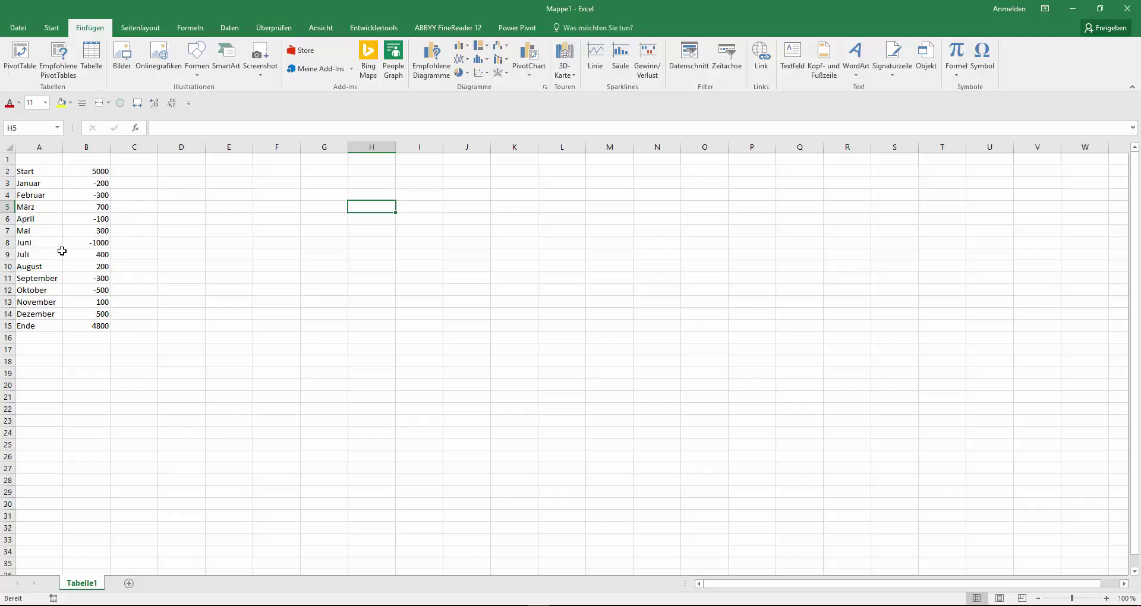
Inspect the SUMME formula behind the Ende total in B15 without changing it
click(94, 326)
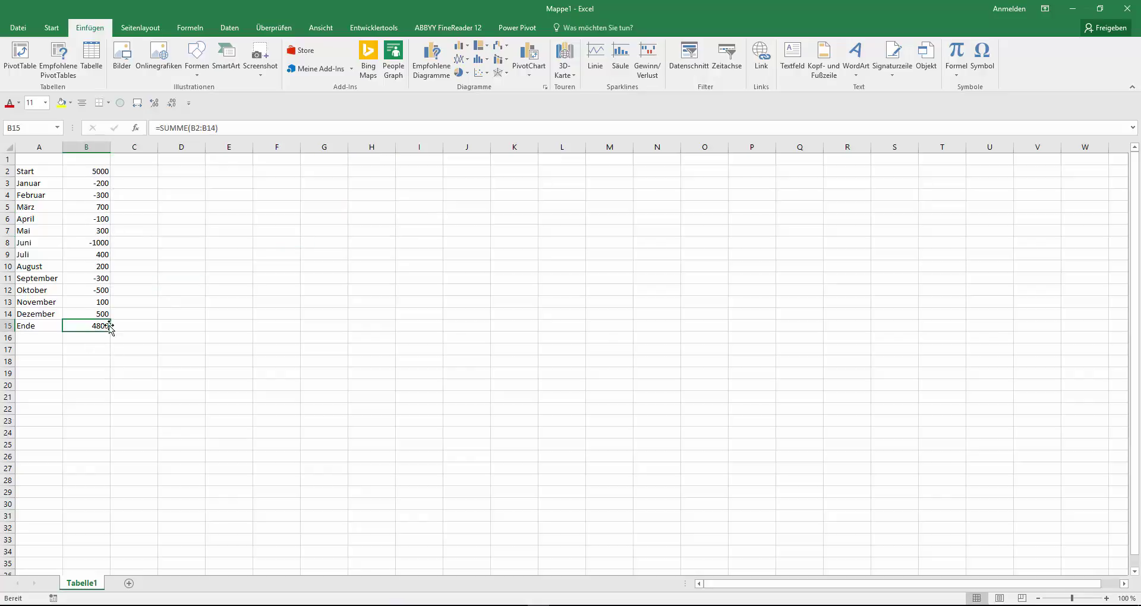
double_click(106, 325)
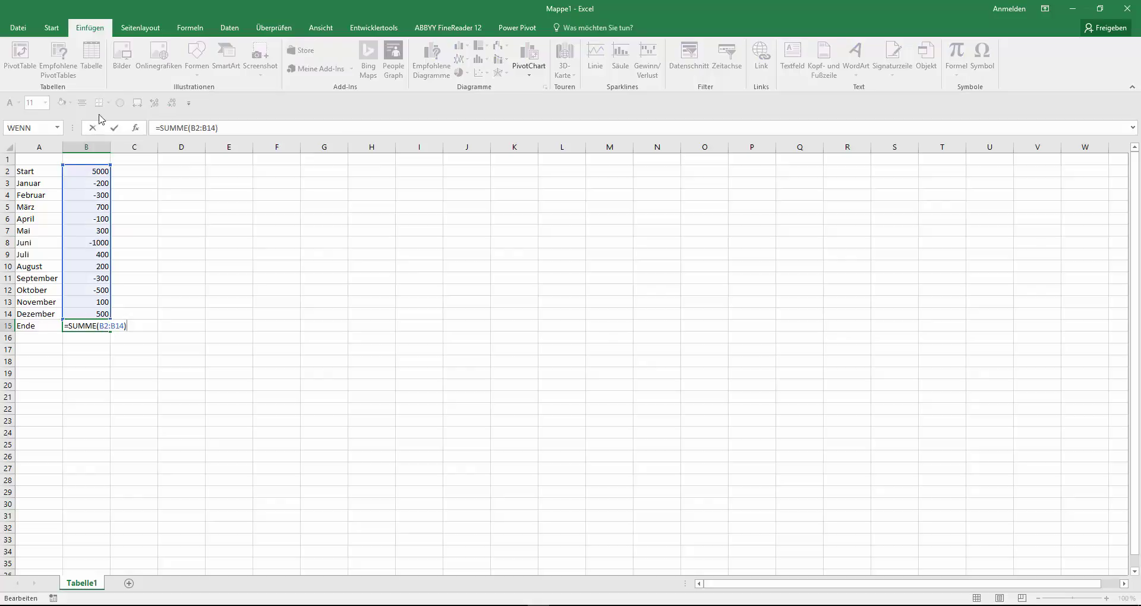
key(Escape)
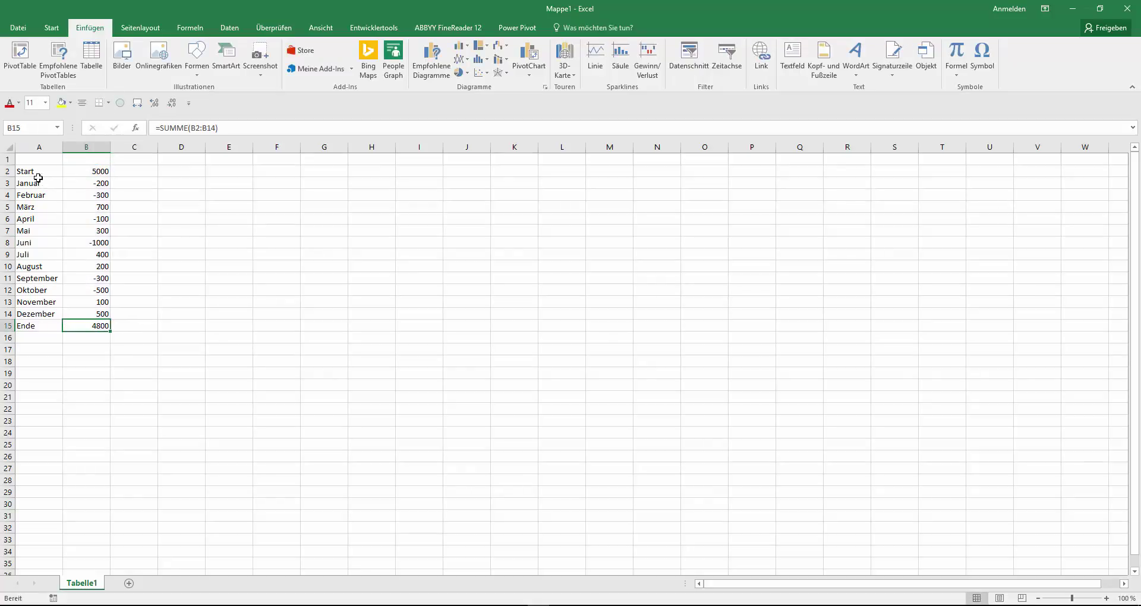
Insert a clustered 2D column chart of the months and amounts in A2:B15
drag(25, 171, 83, 330)
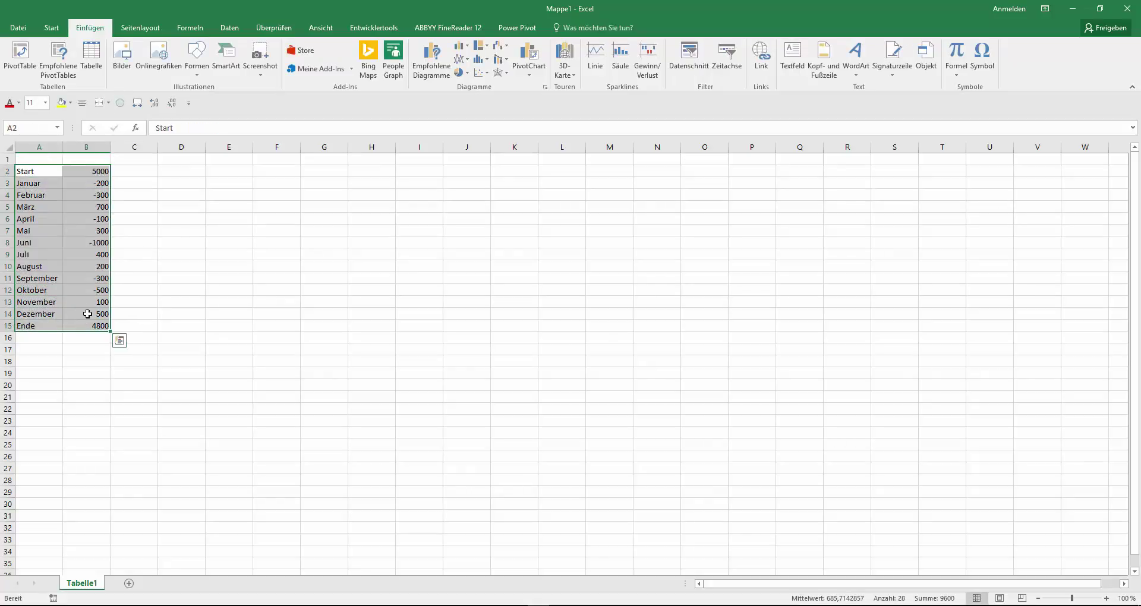
click(468, 50)
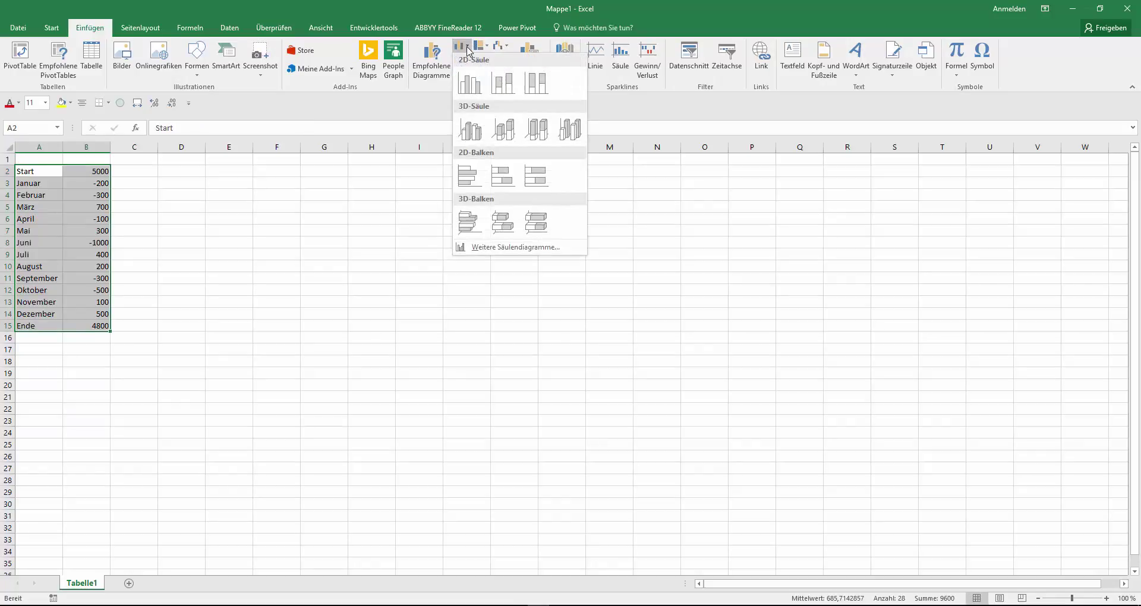
click(505, 83)
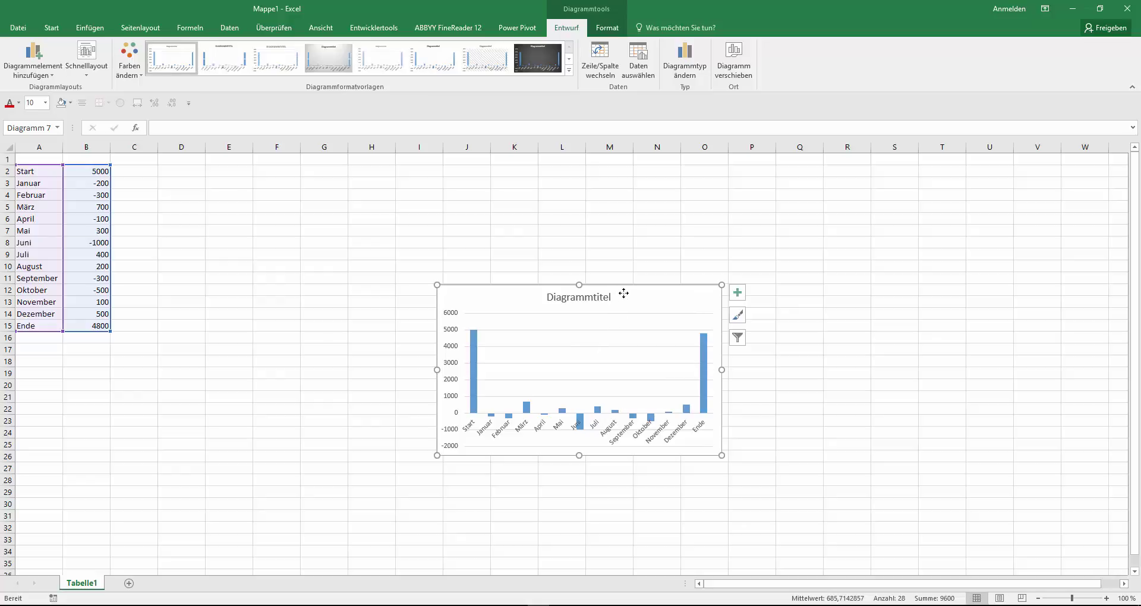
Delete the chart and move the amounts B2:B15 into column E starting at E2
key(Delete)
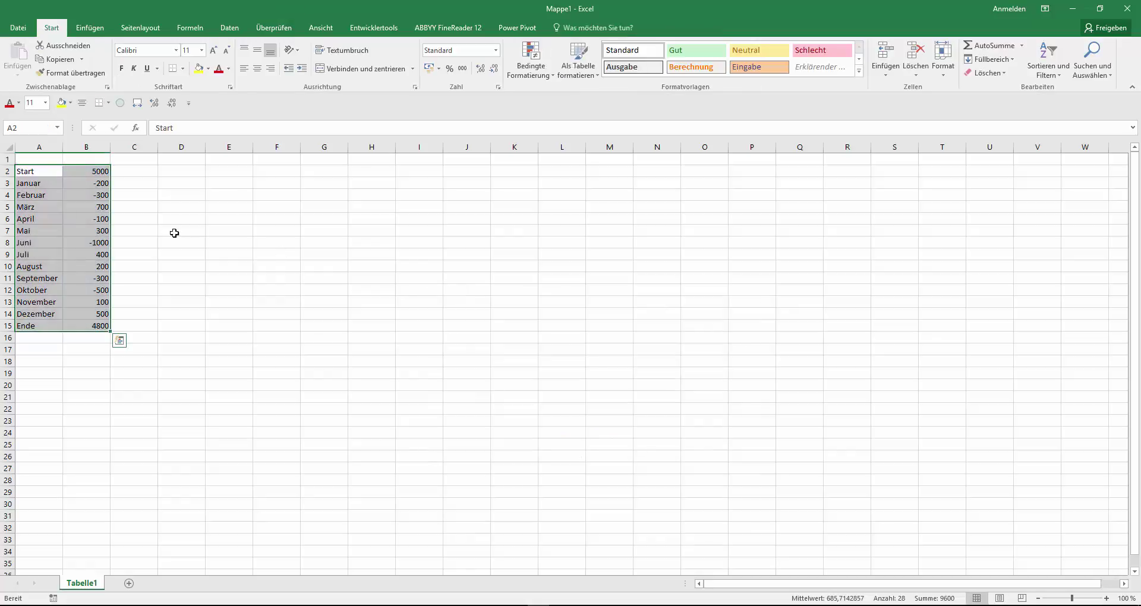
click(87, 171)
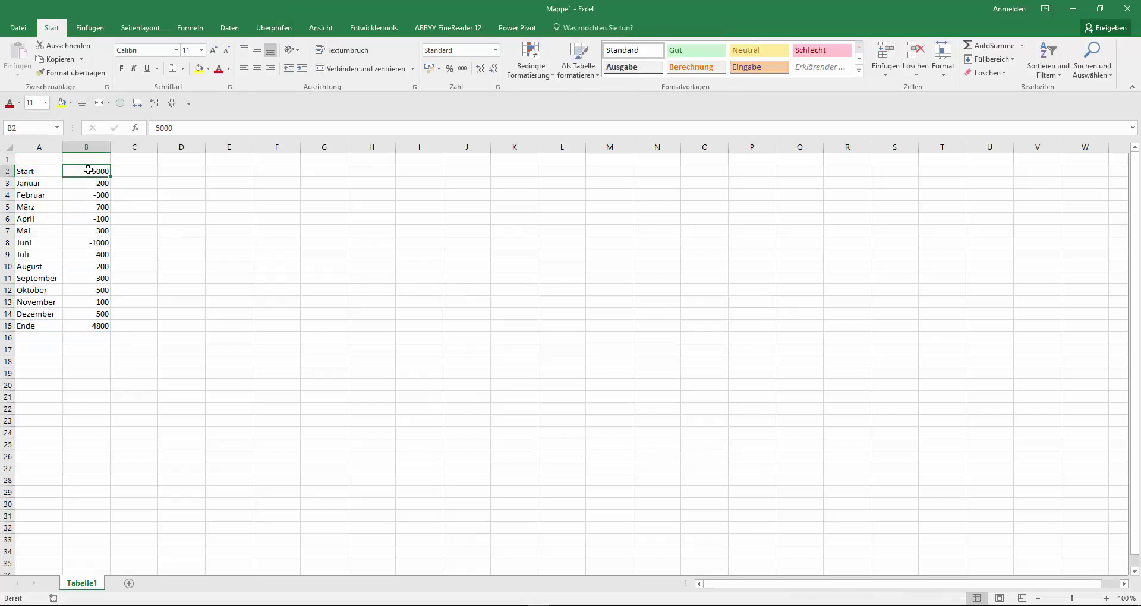
drag(89, 171, 105, 326)
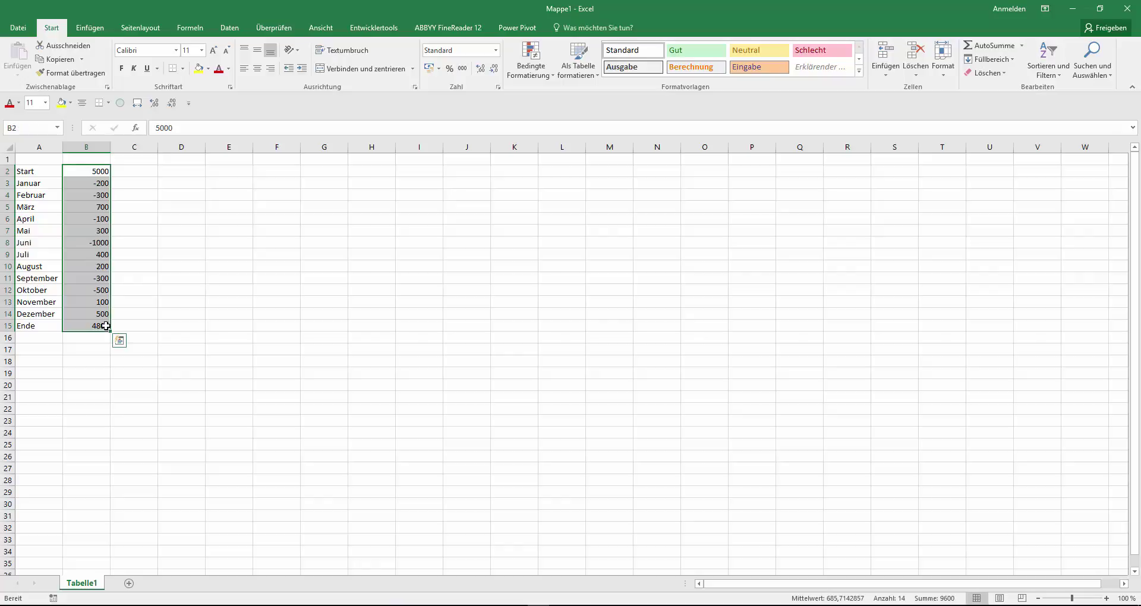
key(ctrl+c)
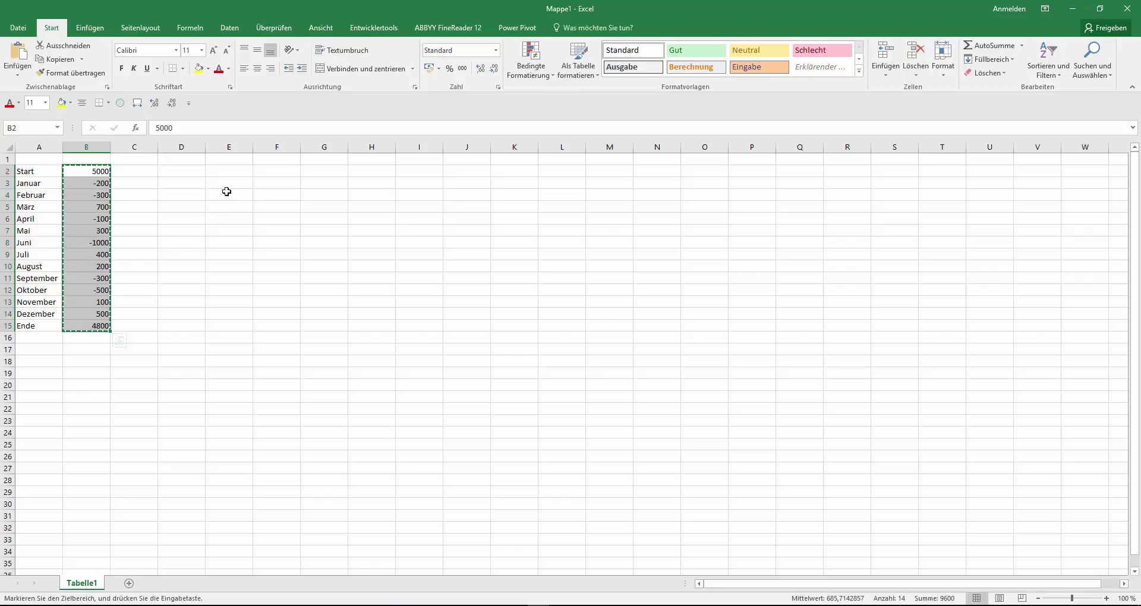
click(231, 171)
key(ctrl+v)
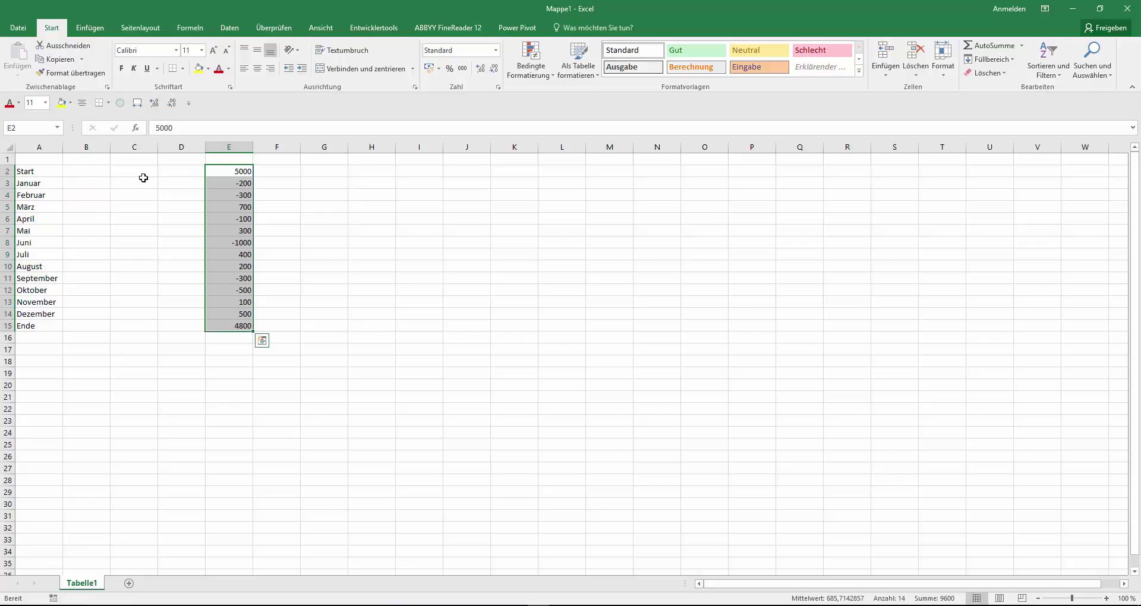
Enter the headings Basis, Plus and Minus in B1, C1 and D1
click(81, 160)
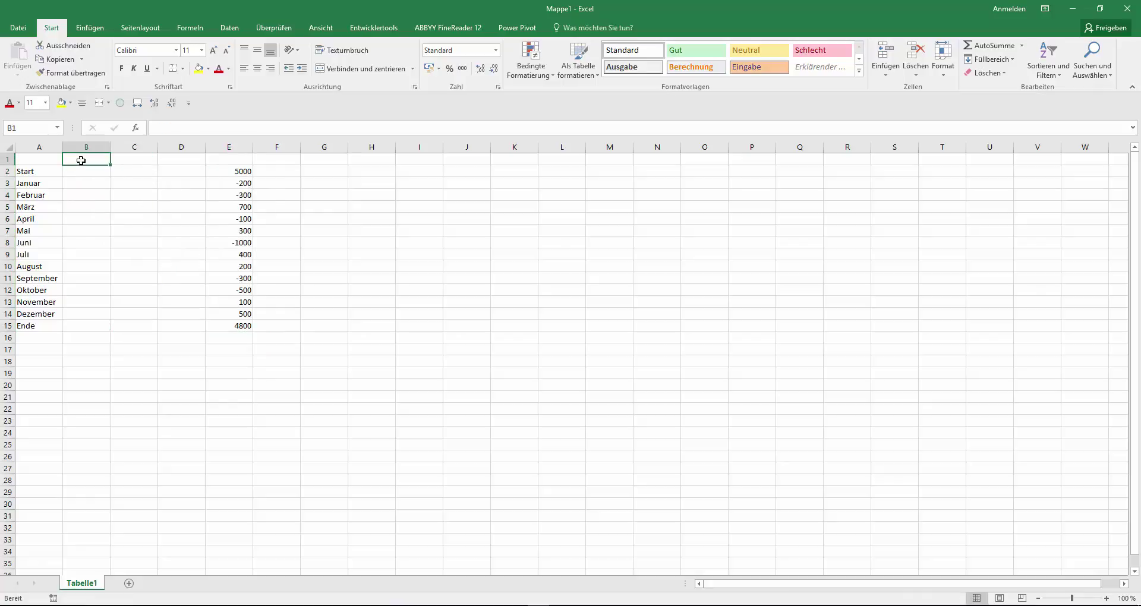
text(Basis)
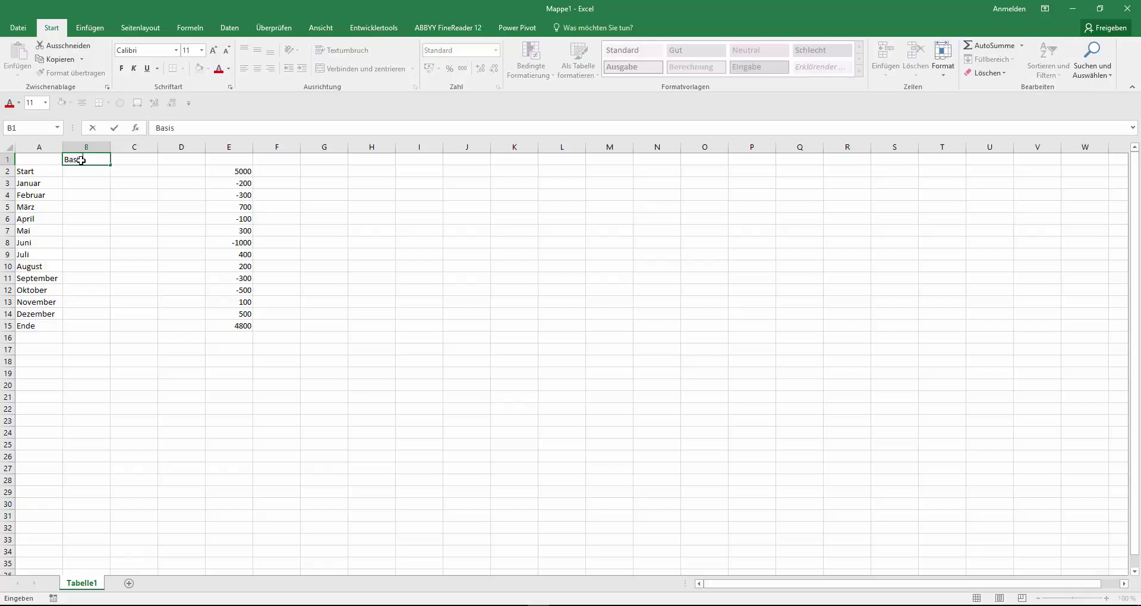
key(Tab)
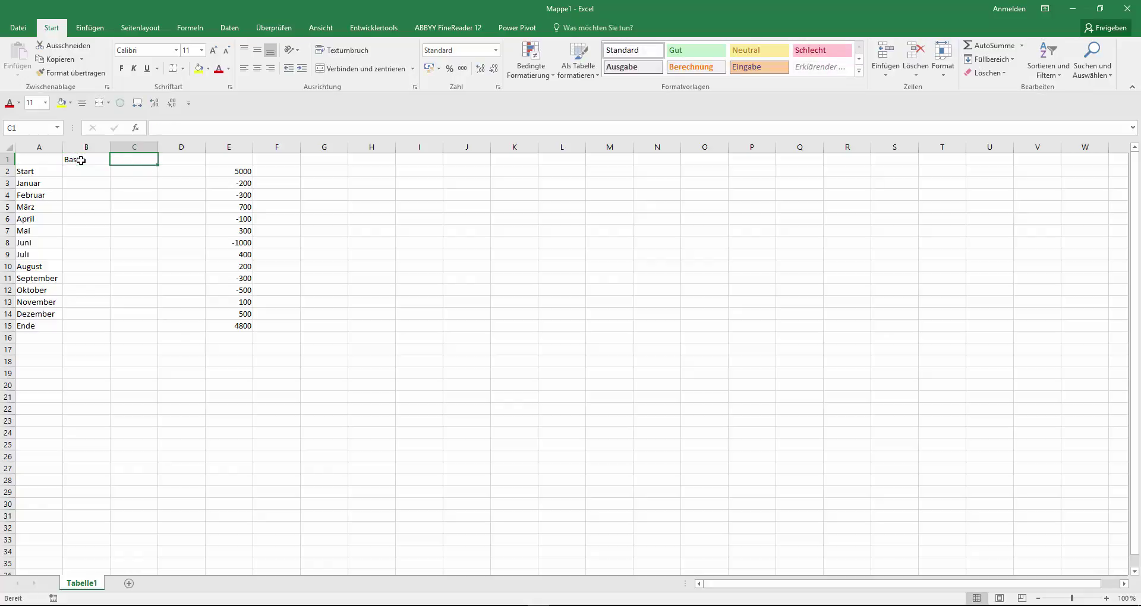
text(Plus)
key(Tab)
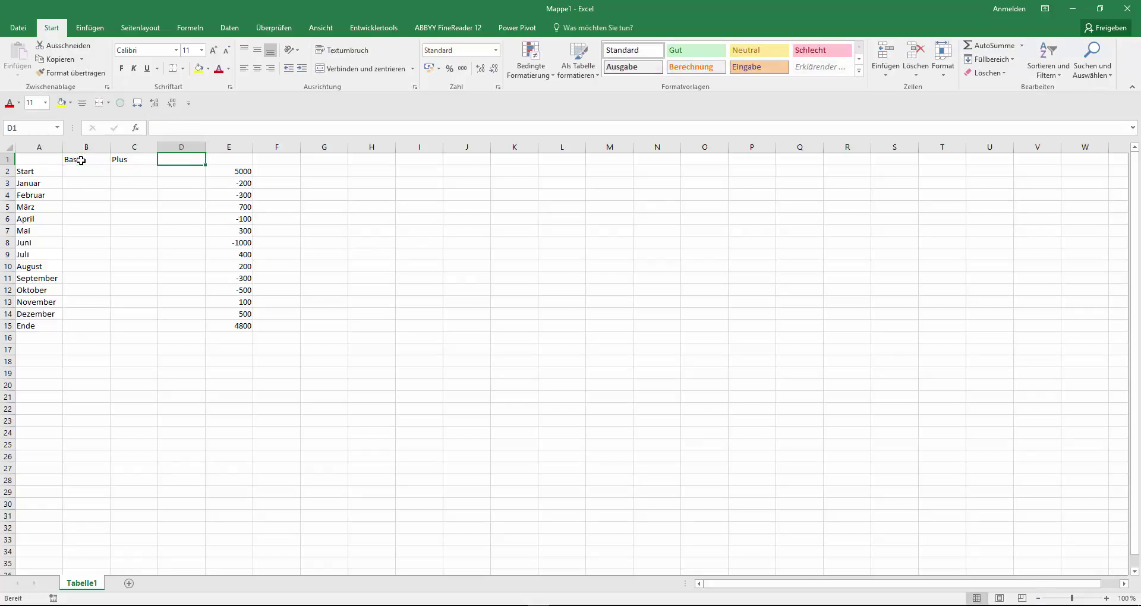
text(Minus)
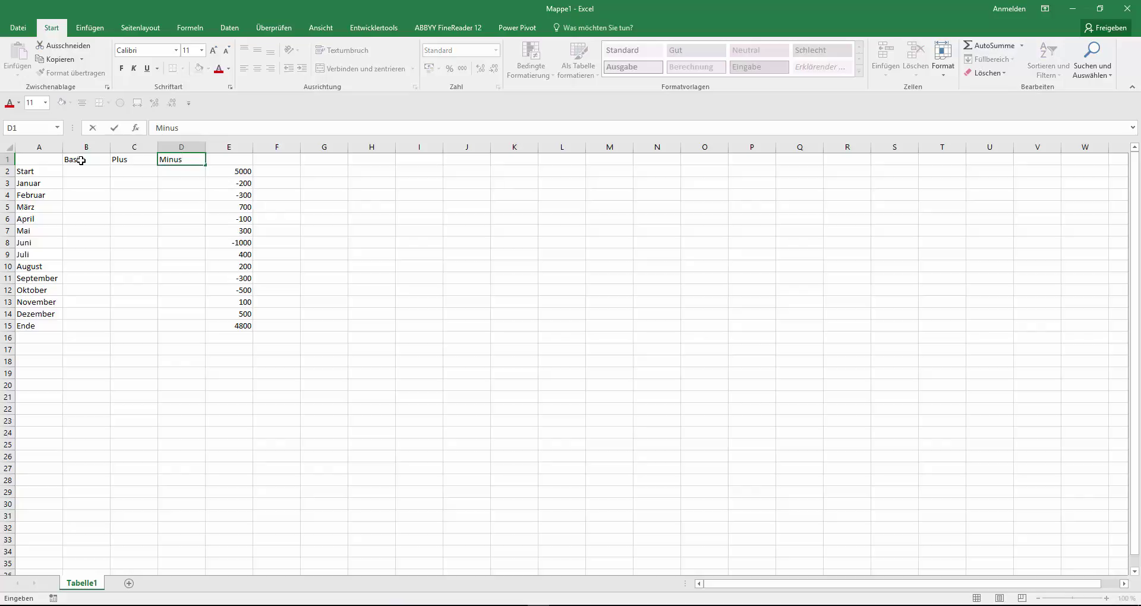
key(Return)
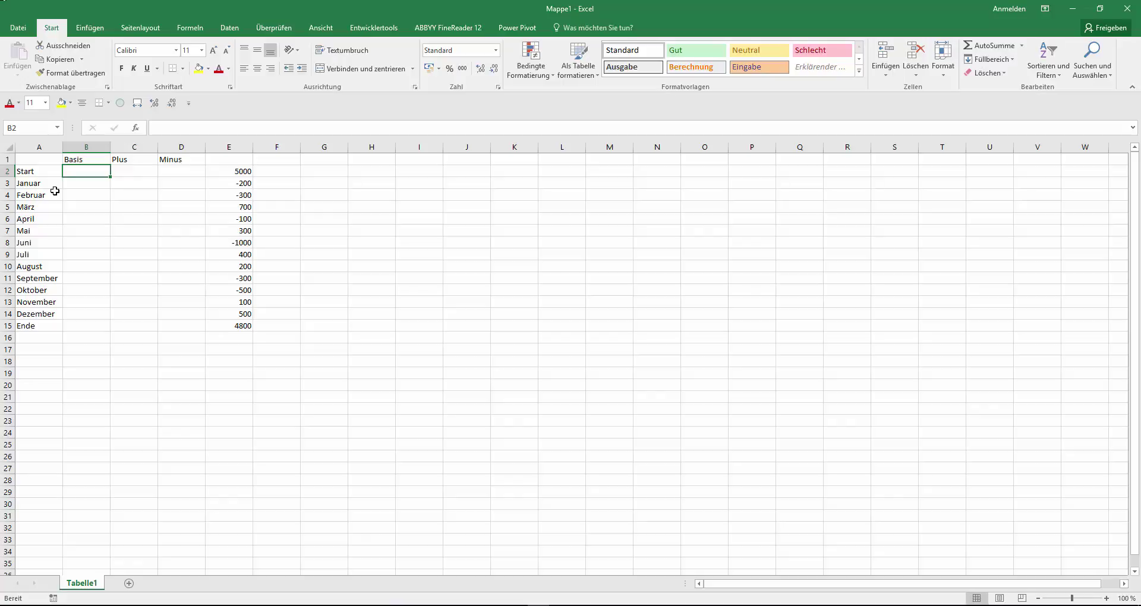
Enter =WENN(E2>0;E2;0) in C2 so the Plus Start cell shows 5000
click(128, 170)
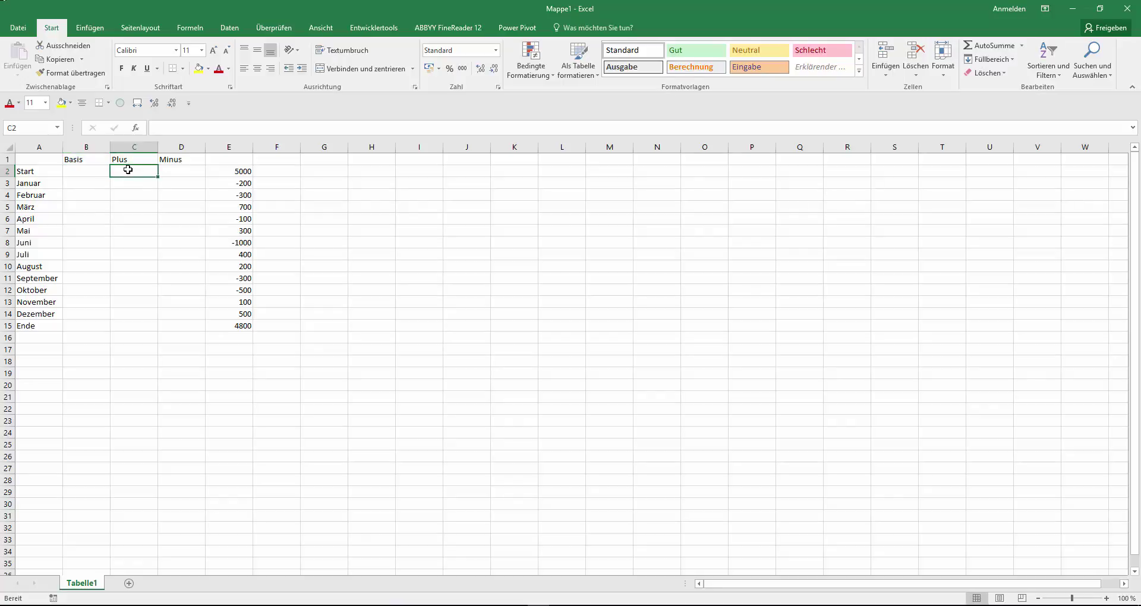
click(178, 172)
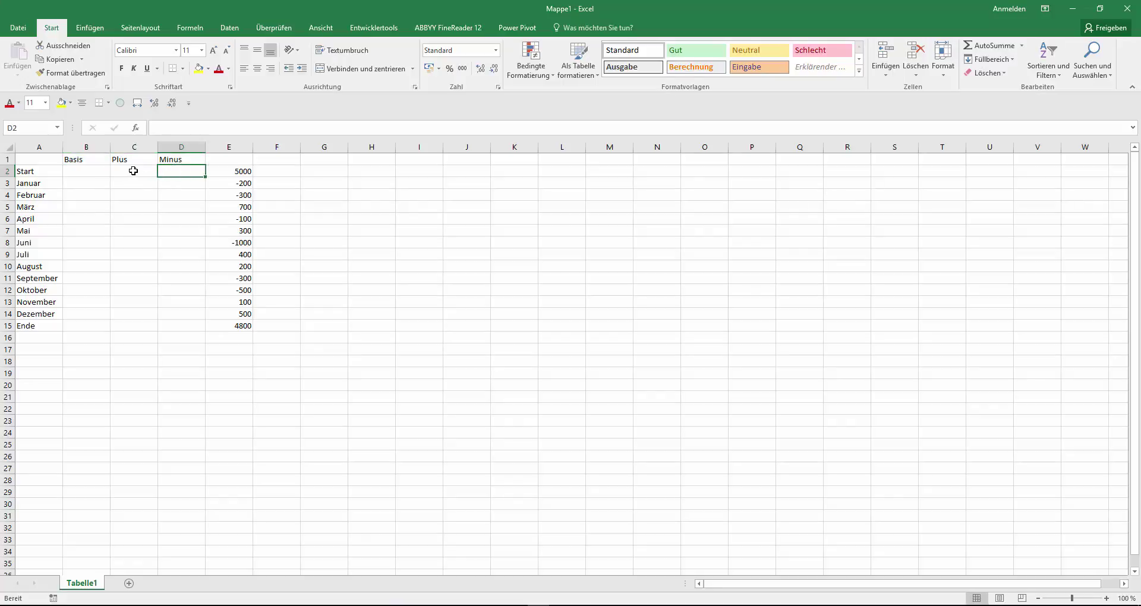
click(133, 170)
text(=)
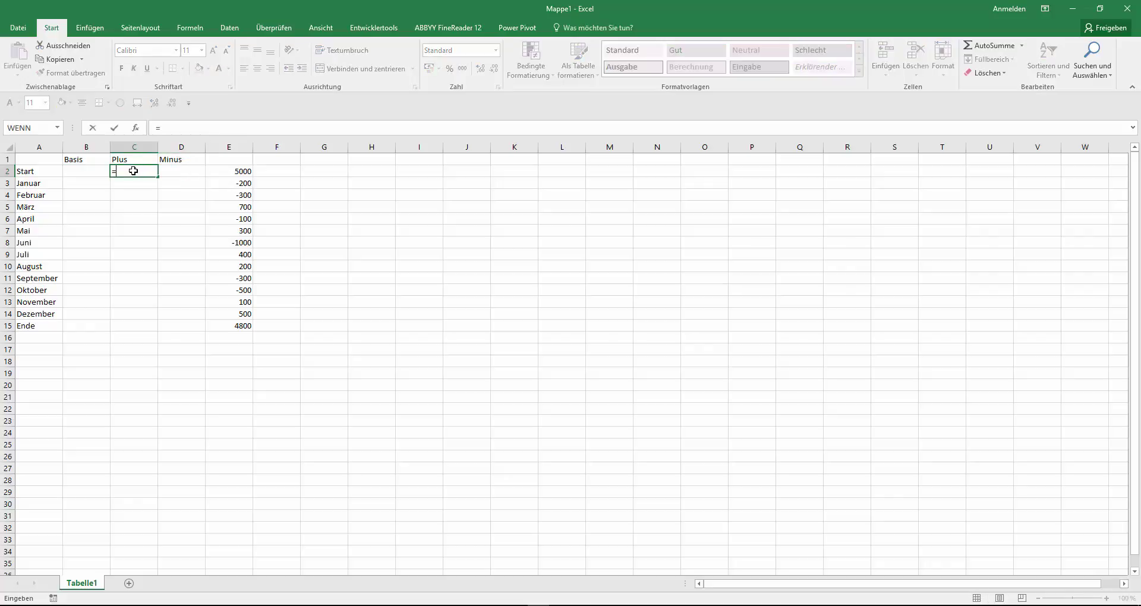
text(wenn)
key(Tab)
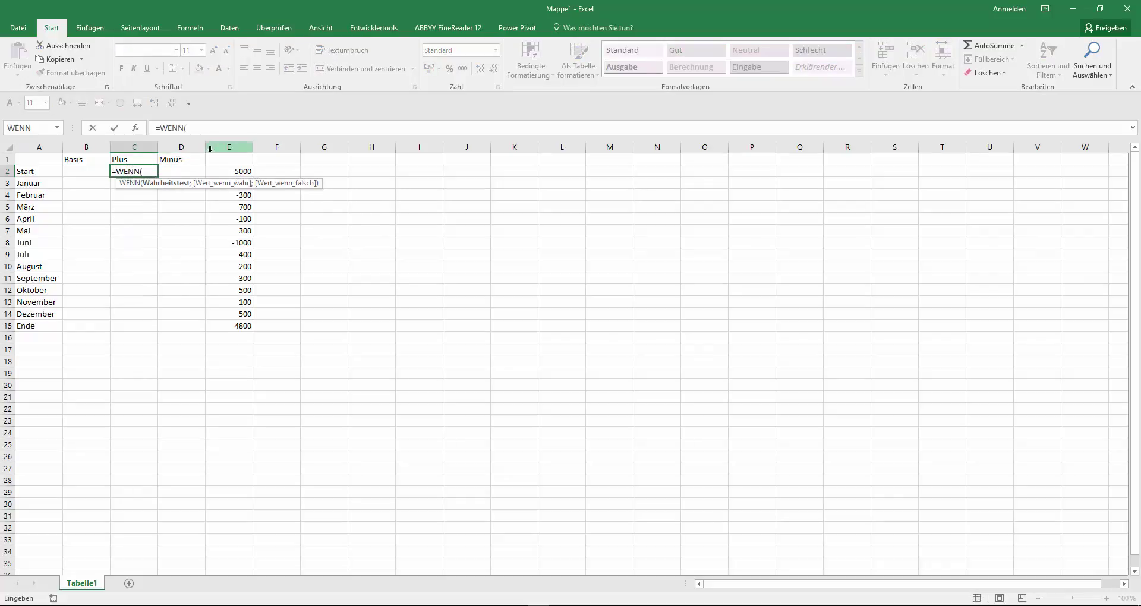
click(236, 172)
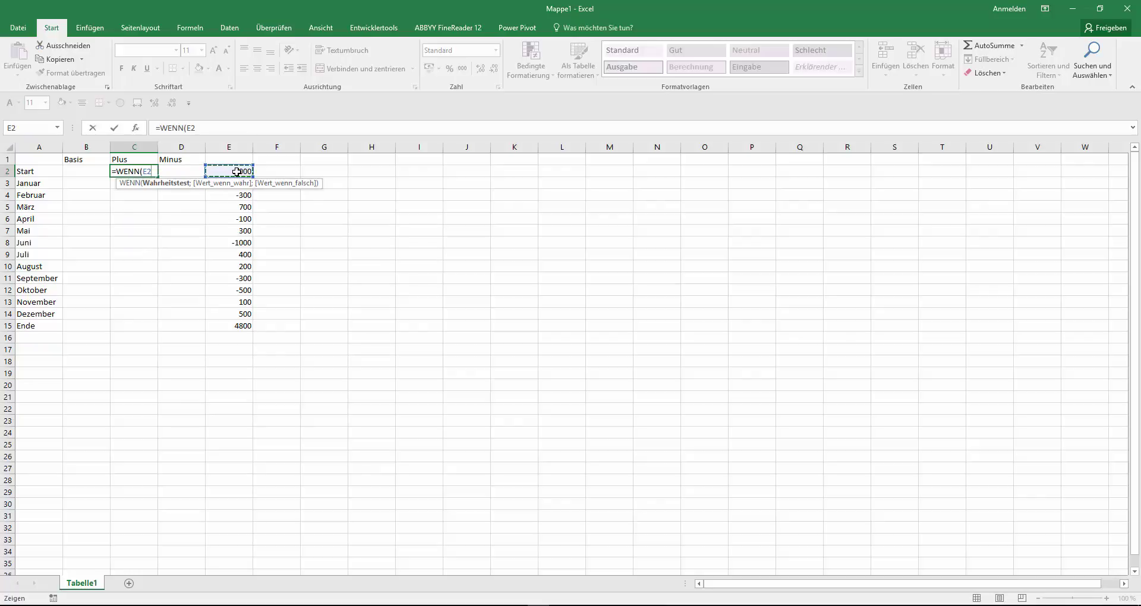
text(<)
text(0;)
click(237, 172)
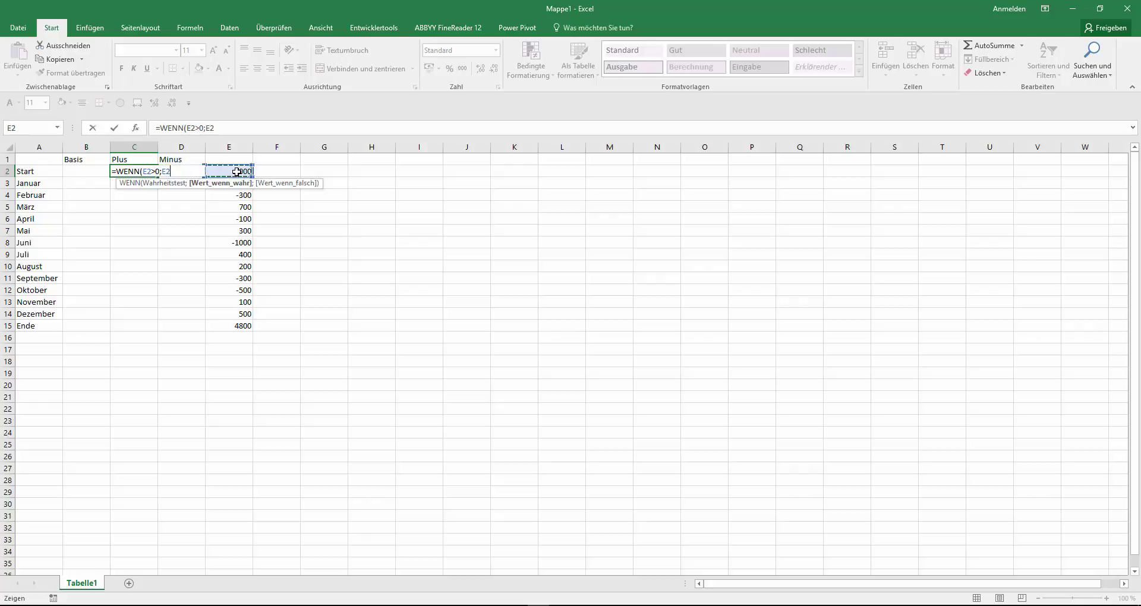
text(;0)
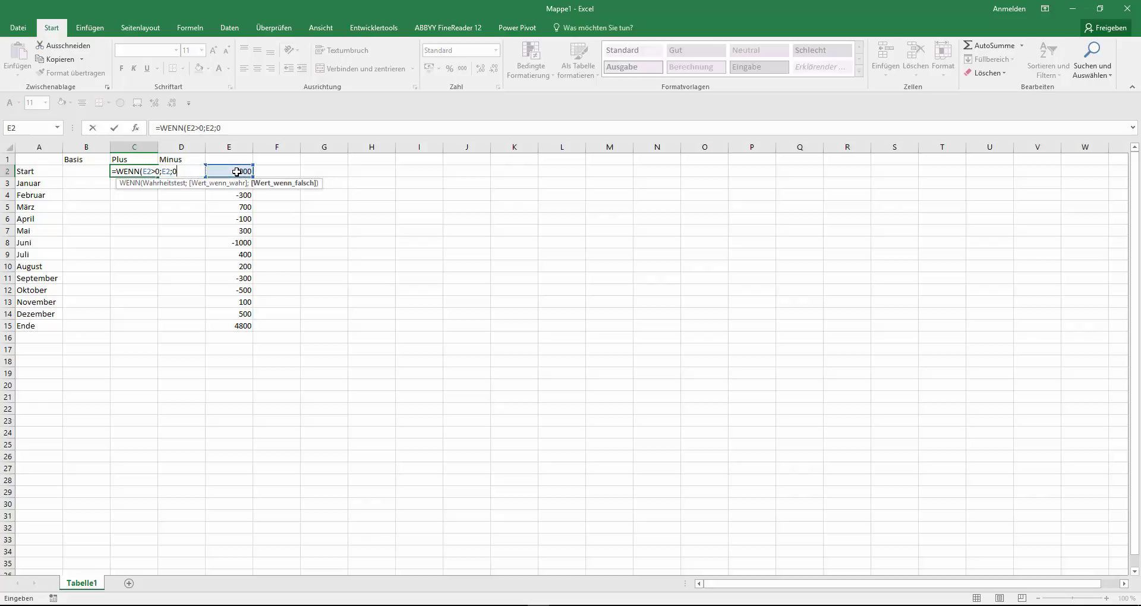
key(Return)
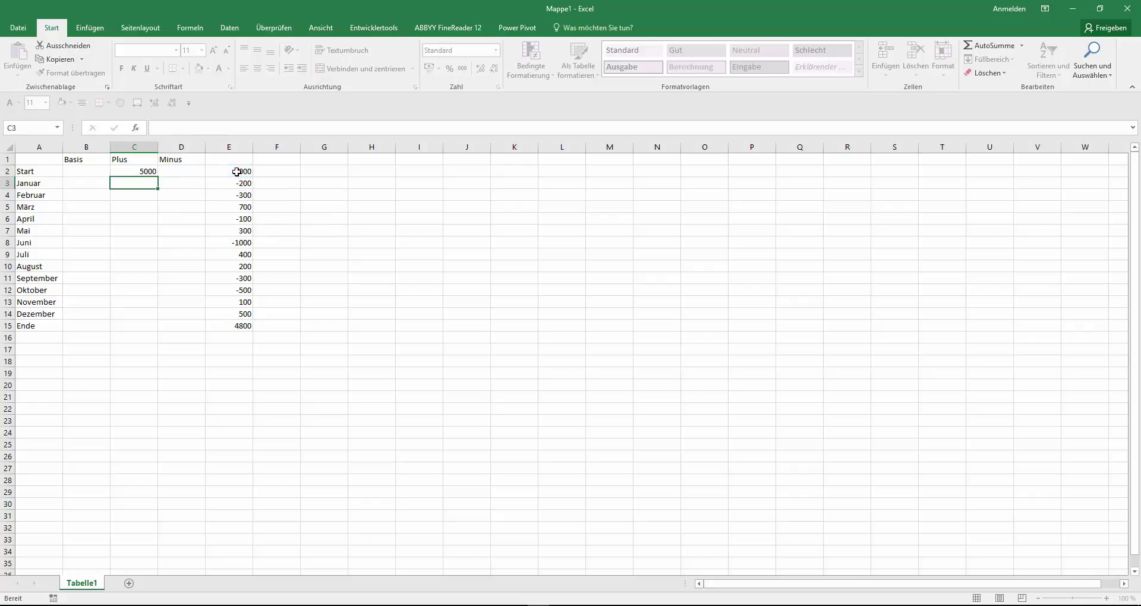
key(Up)
key(Right)
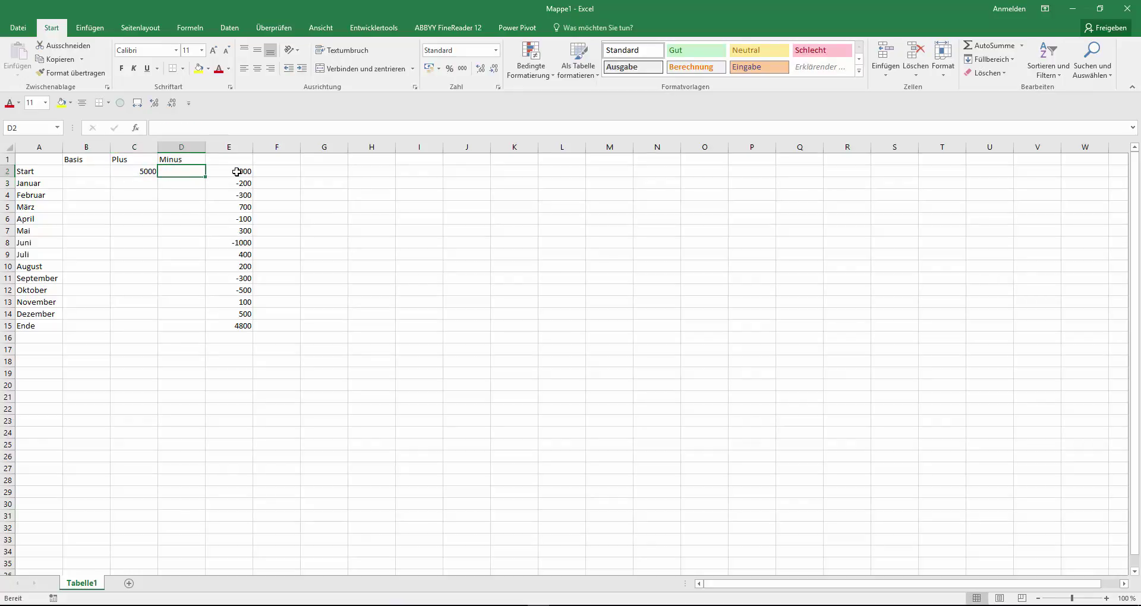
Enter =WENN(E2<0;-E2;0) in D2 so negative amounts appear as positive Minus values
text(=WE)
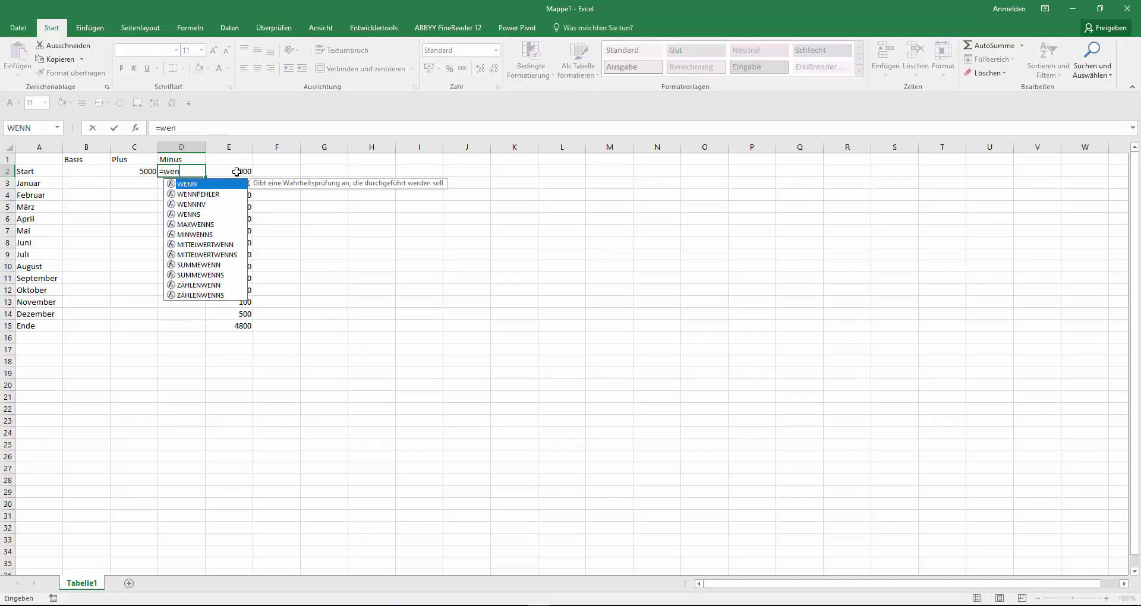
text(NN()
click(237, 172)
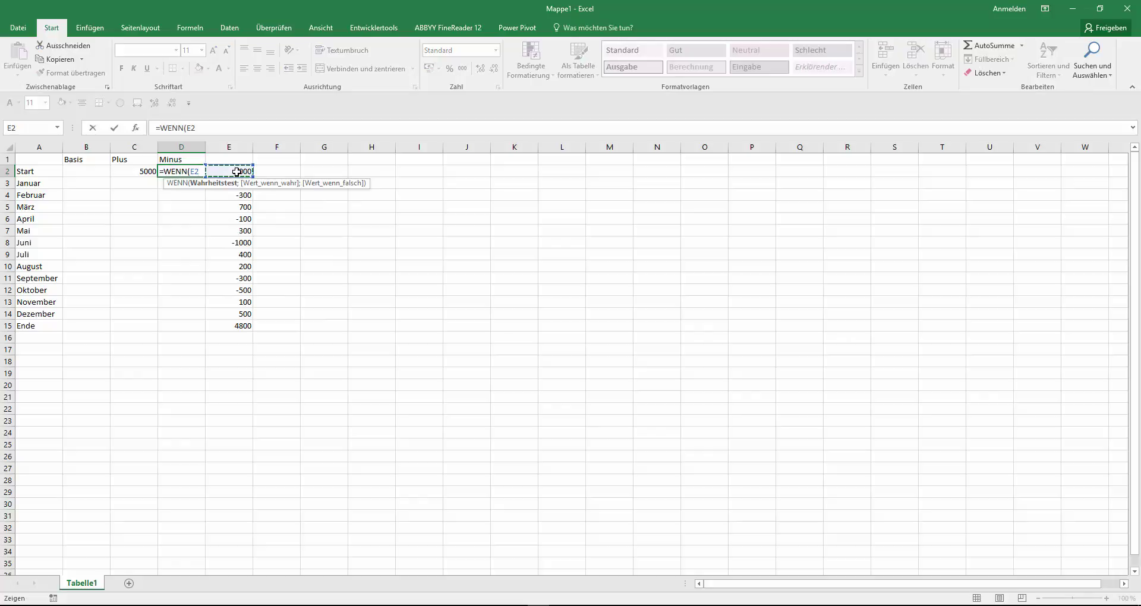
text(>)
text(0;)
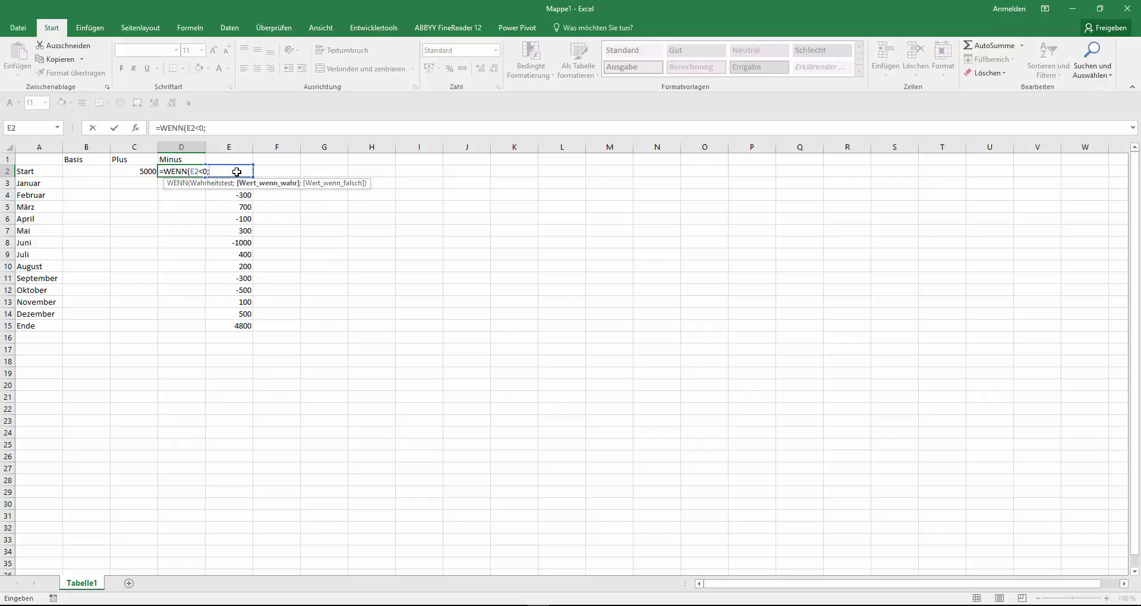
click(237, 172)
text(;0)
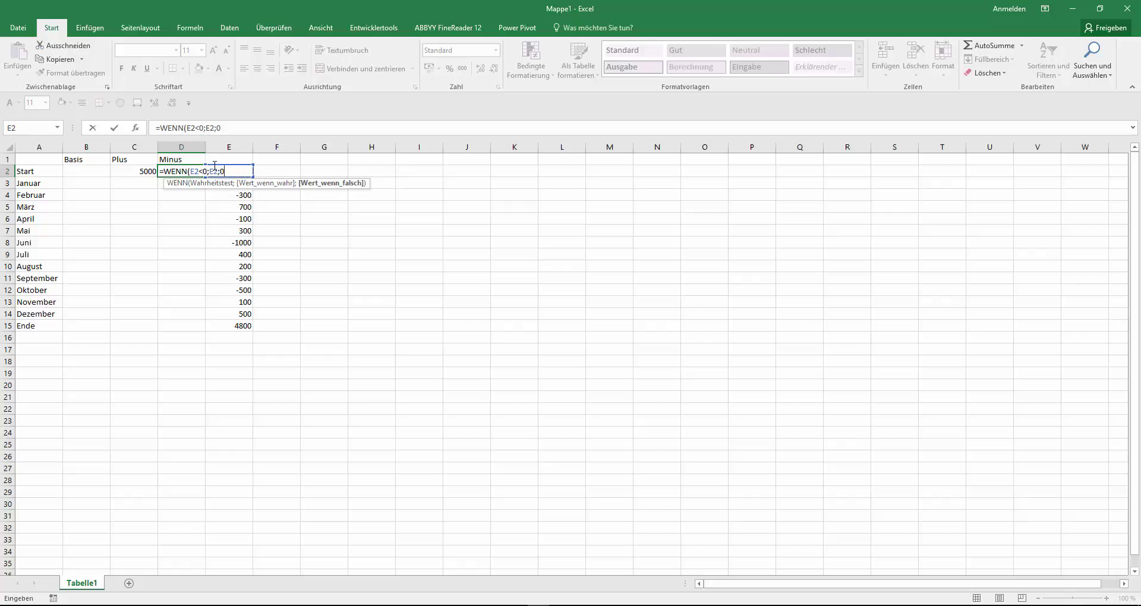
click(211, 170)
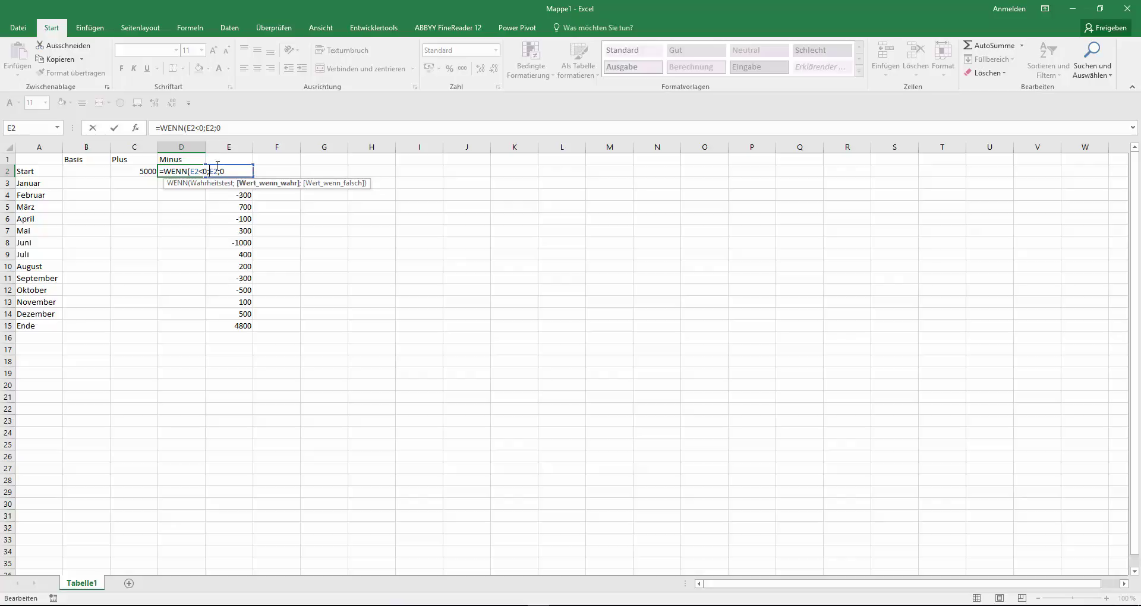
text(-)
key(ctrl+Return)
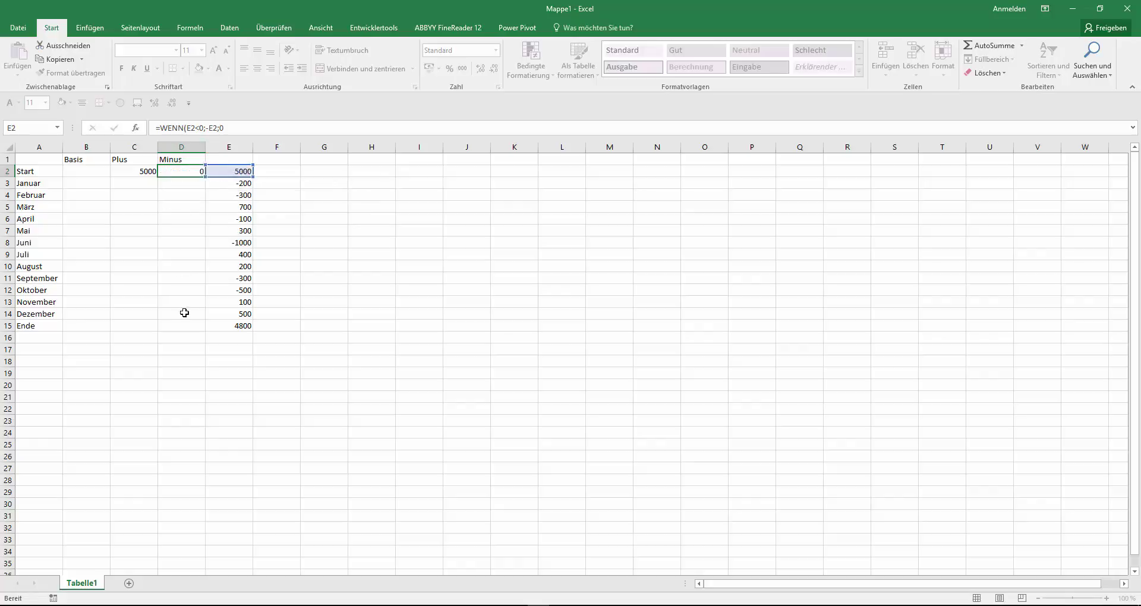
Fill the Plus and Minus formulas down C2:D15 and check the results
key(Left)
key(shift+Right)
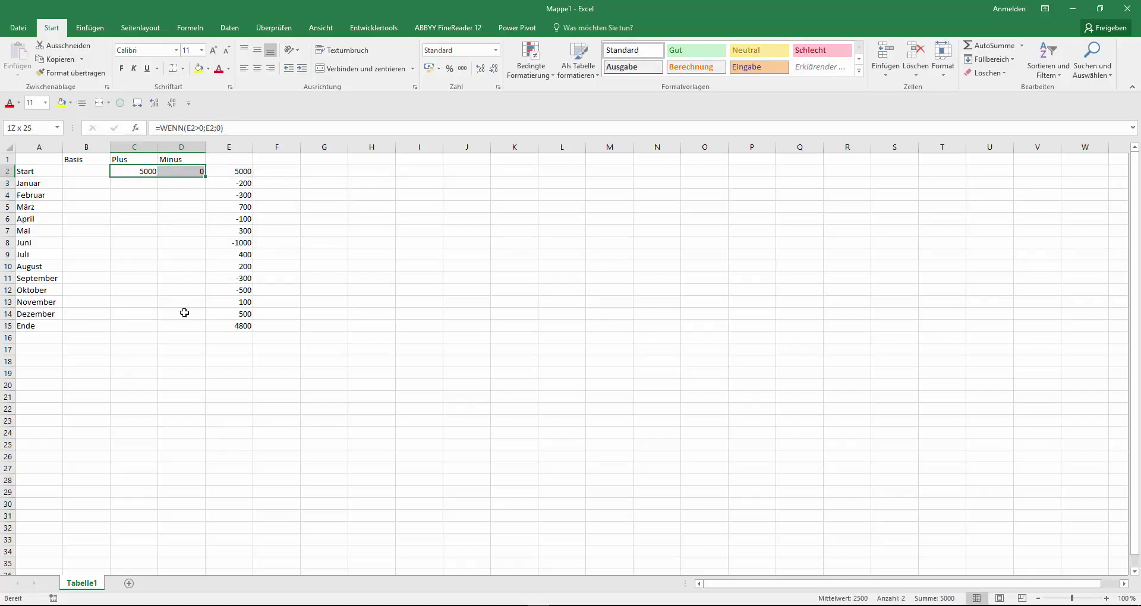
key(shift+Down)
key(shift+Down)
key(shift+Down)
key(shift+Down)
key(shift+Down)
key(shift+Down)
key(shift+Down)
key(shift+Down)
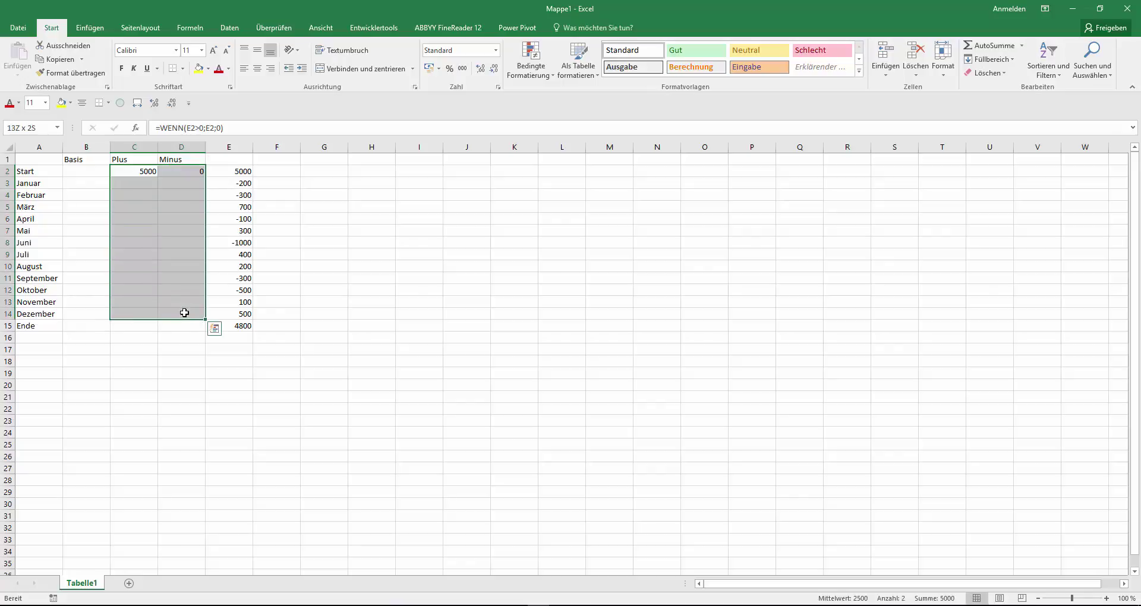
key(shift+Down)
key(ctrl+d)
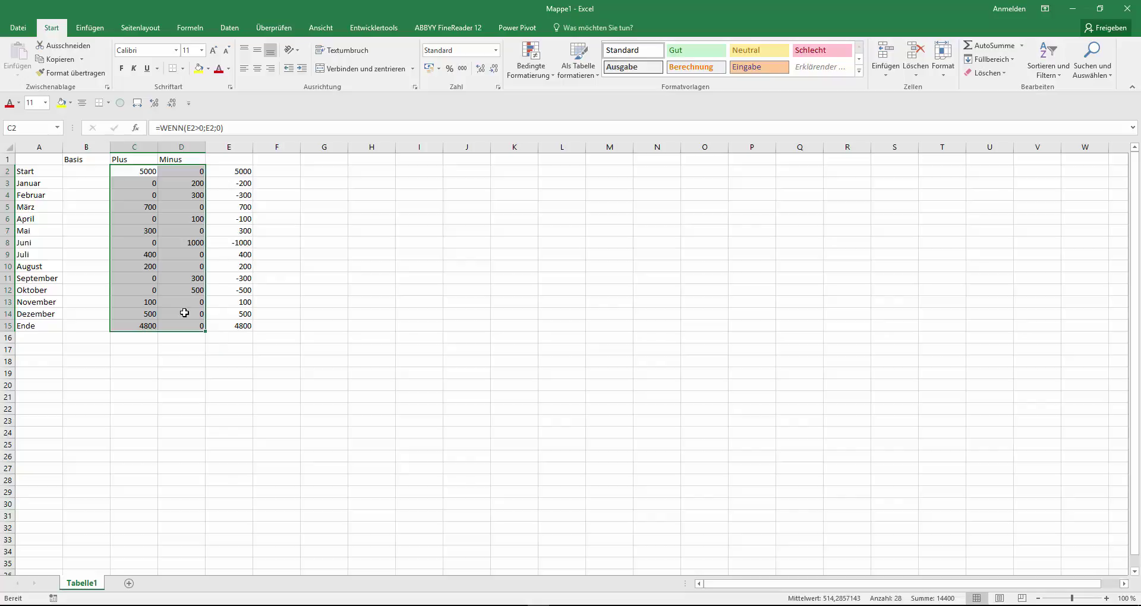
key(Left)
key(Right)
key(Right)
key(Left)
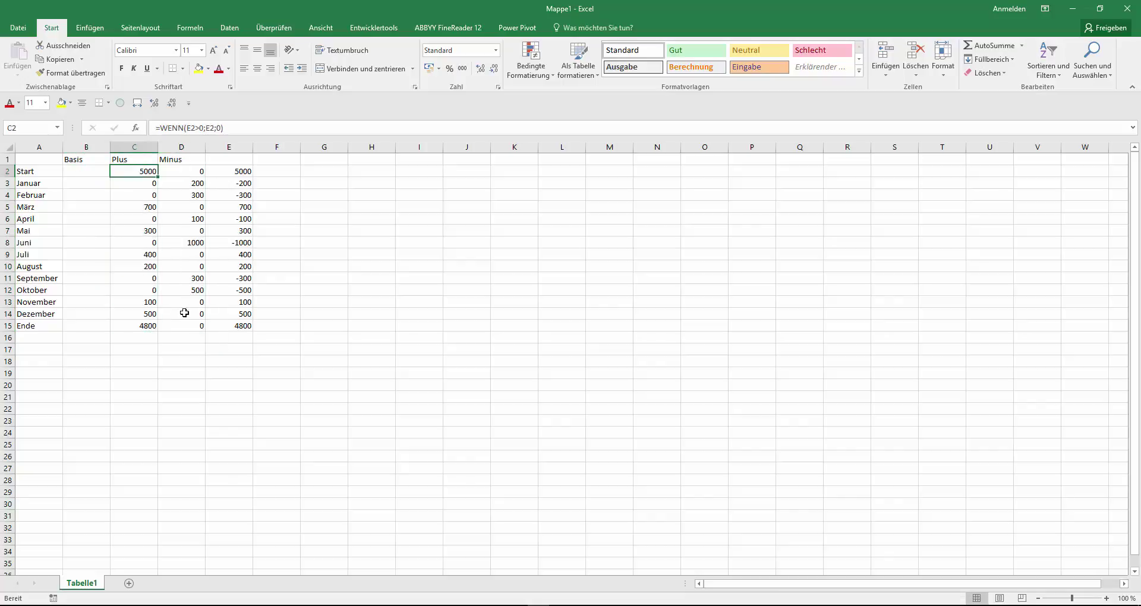
key(Left)
key(Right)
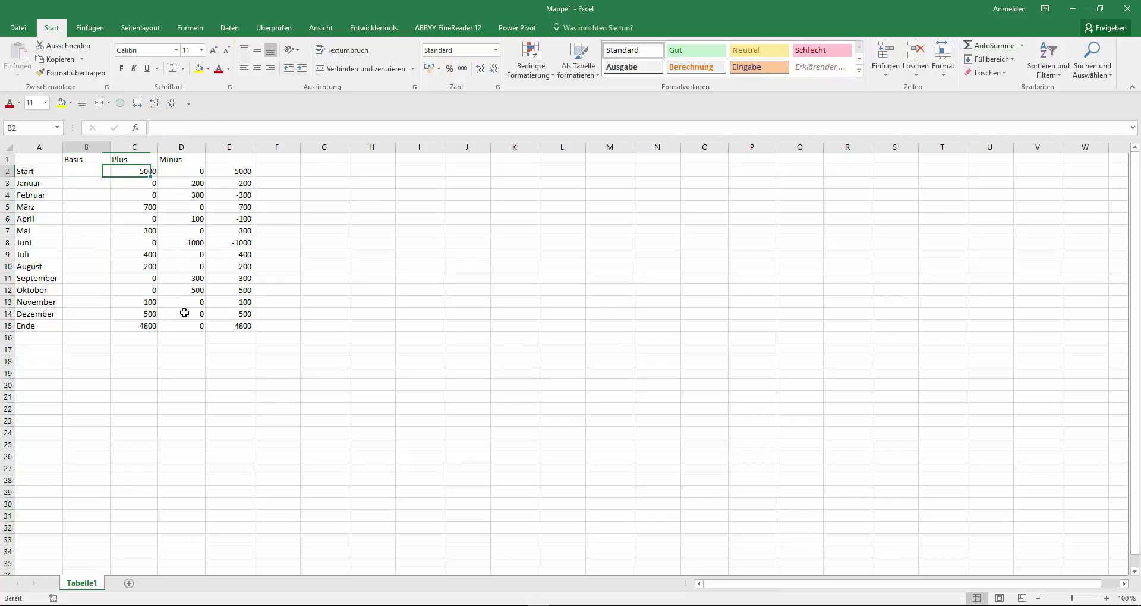
Enter the Januar Basis formula =B2+C2-D3 in B3
key(Left)
key(Down)
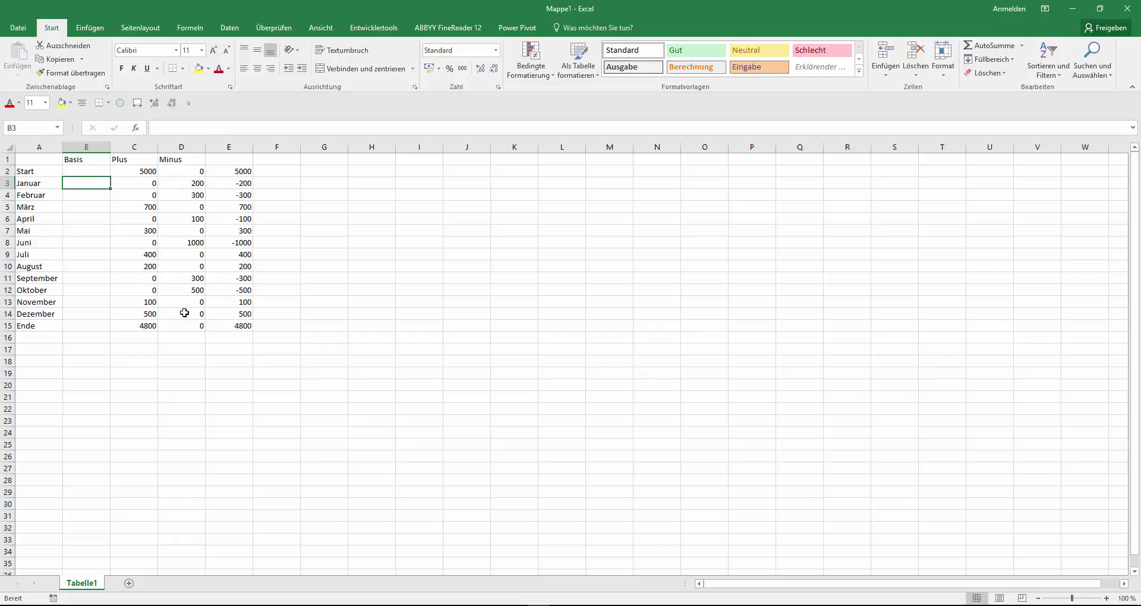
text(=)
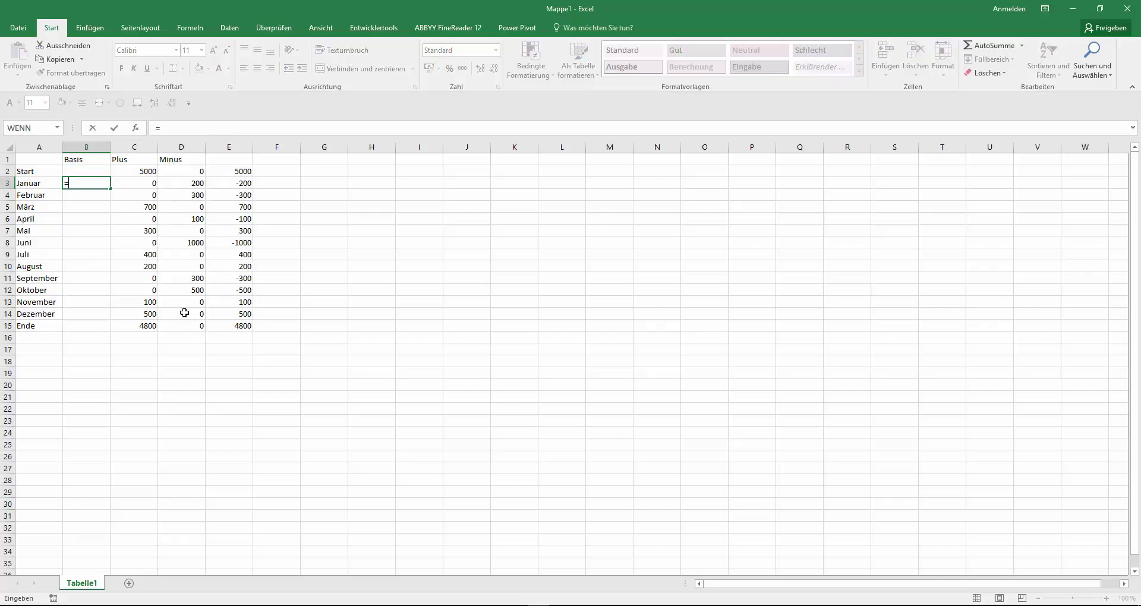
key(Right)
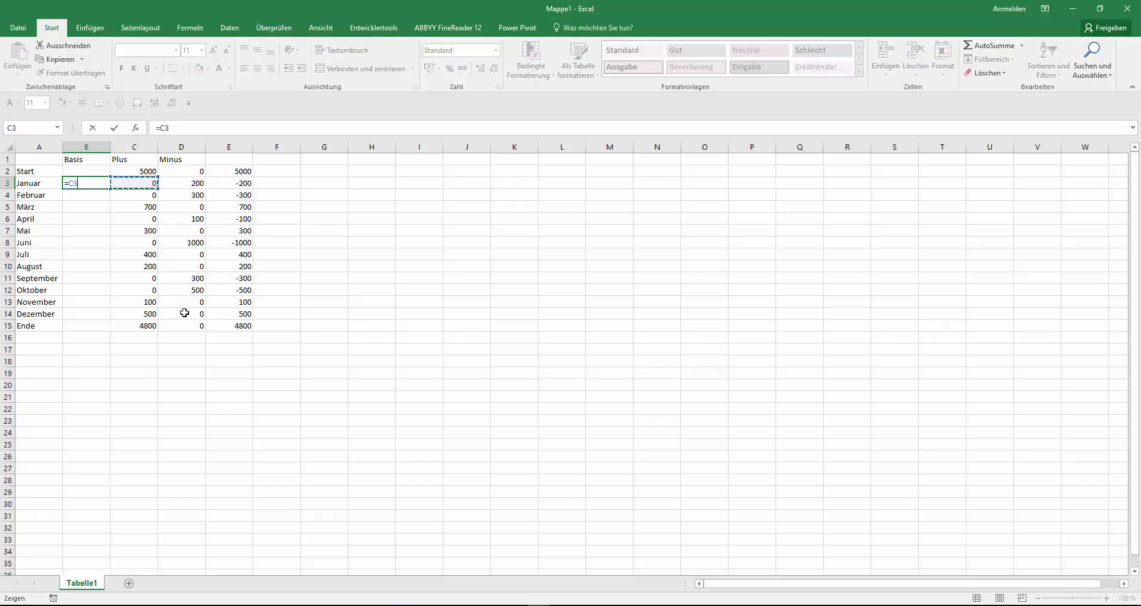
key(Right)
key(Left)
key(Up)
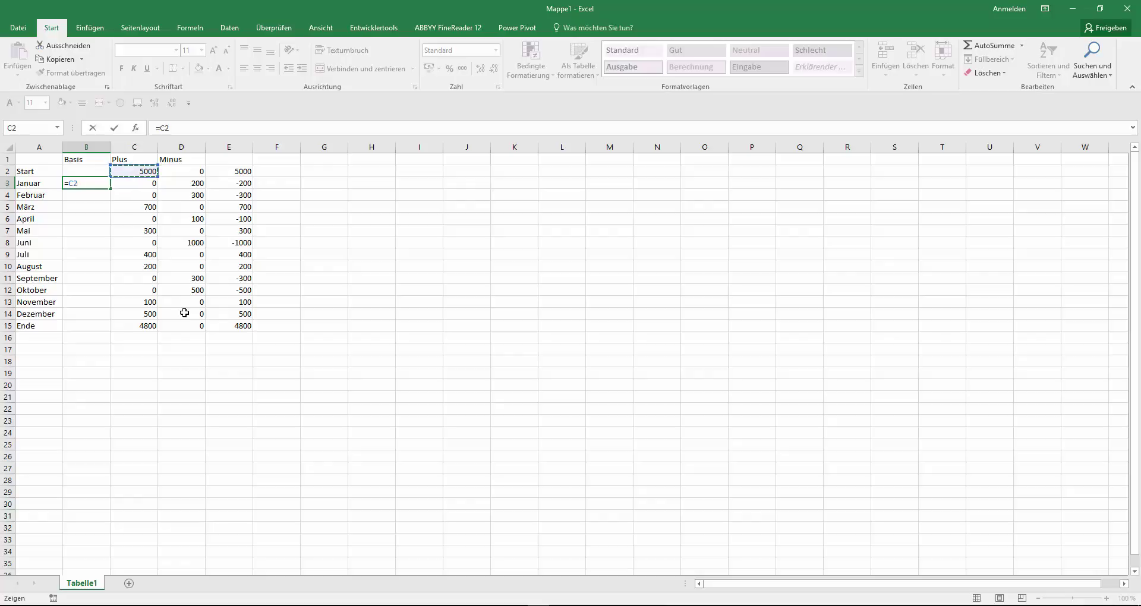
key(Right)
key(Right)
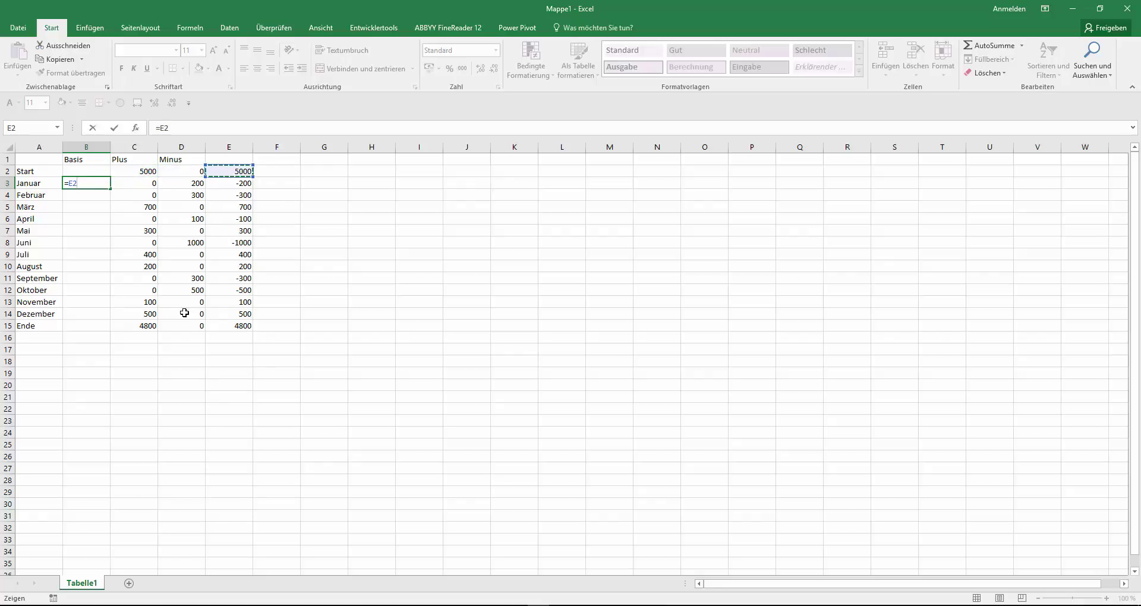
key(Left)
key(Left)
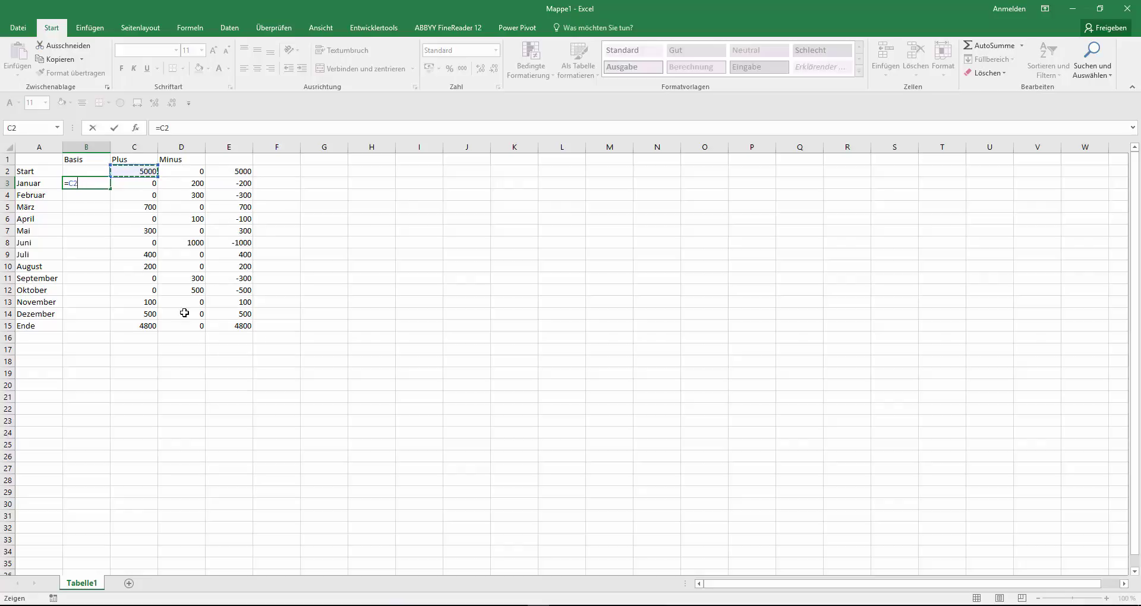
key(Left)
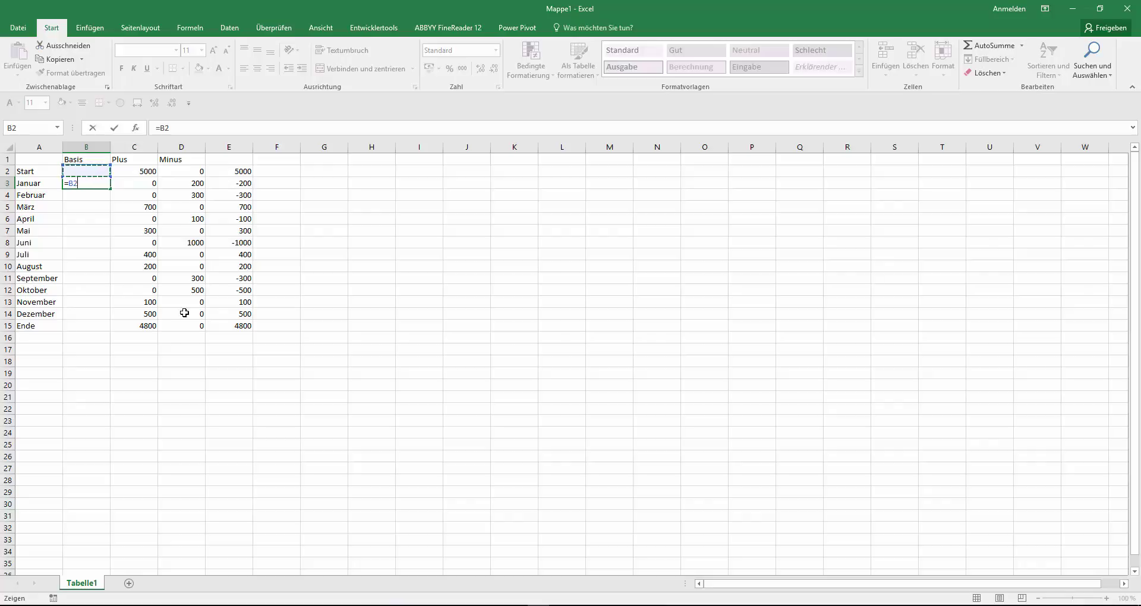
text(+)
key(Up)
key(Right)
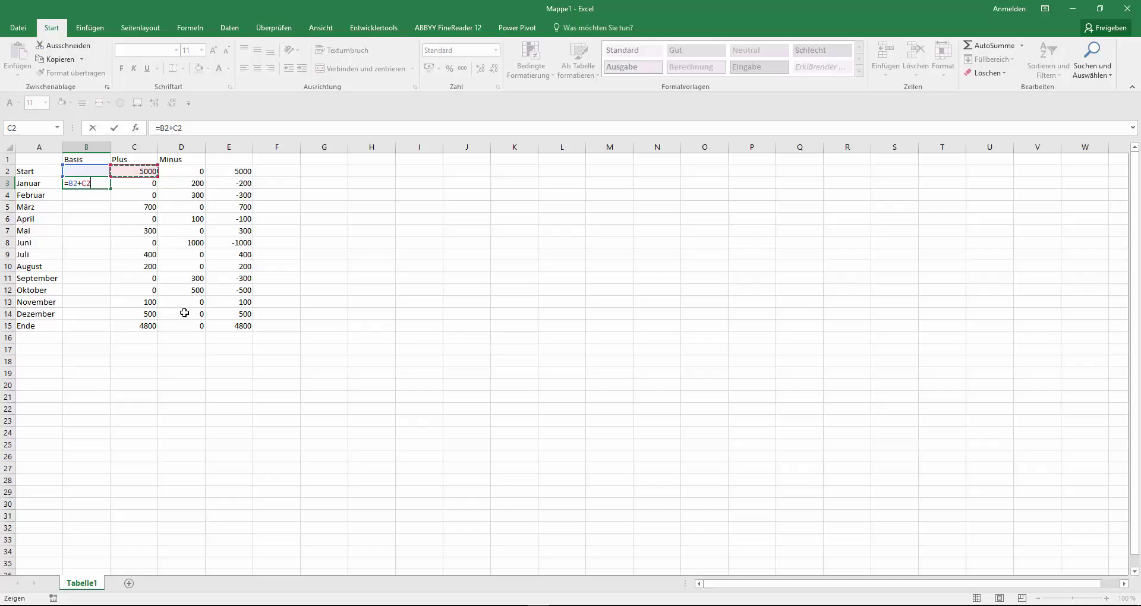
text(-)
key(Right)
key(Right)
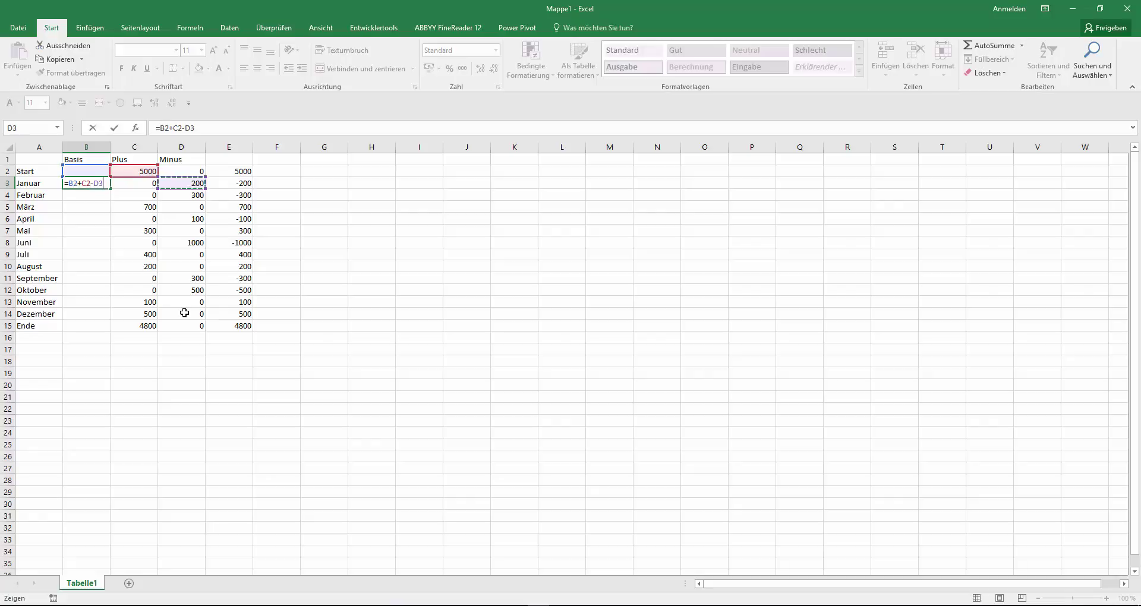
key(Return)
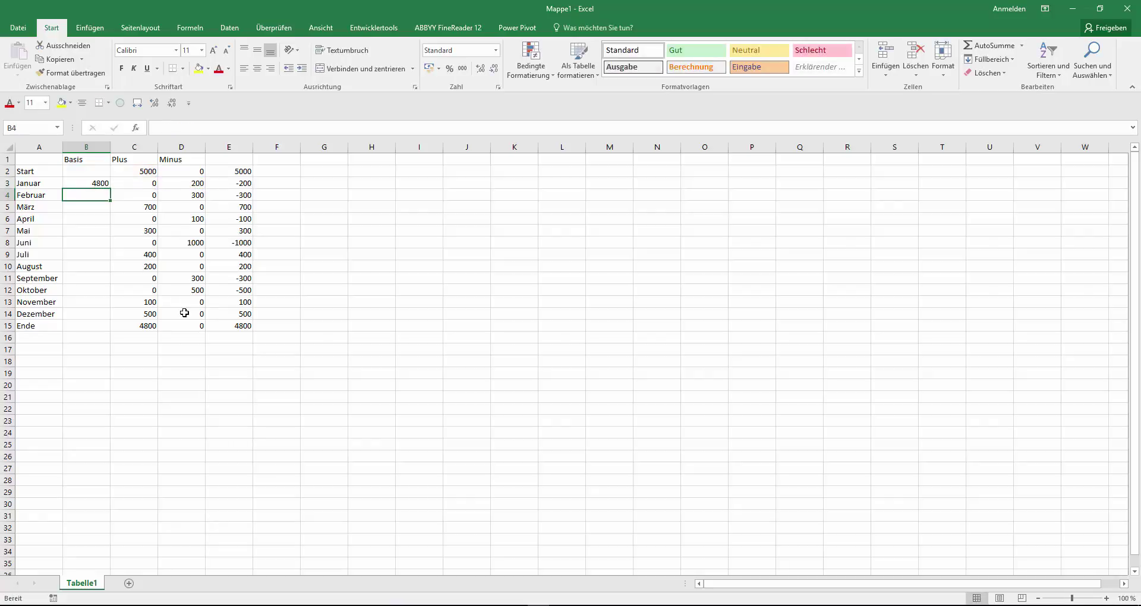
Copy the Basis formula down through Dezember and go to Ende's Basis cell
key(Up)
key(shift+Down)
key(shift+Down)
key(shift+Down)
key(shift+Down)
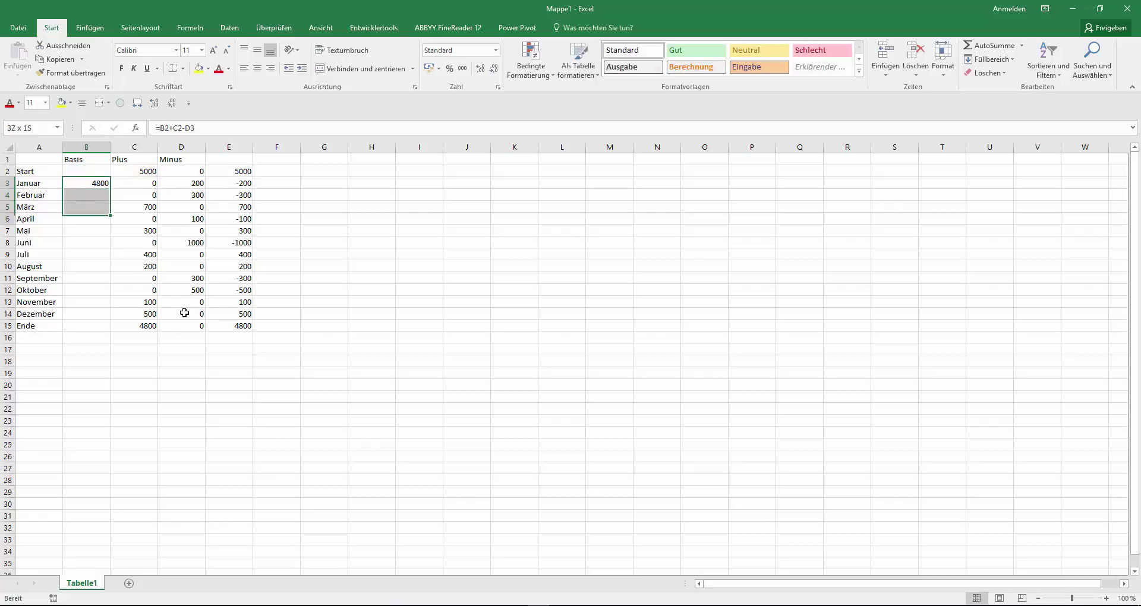
key(shift+Down)
key(shift+Down)
key(shift+Down)
key(shift+Down)
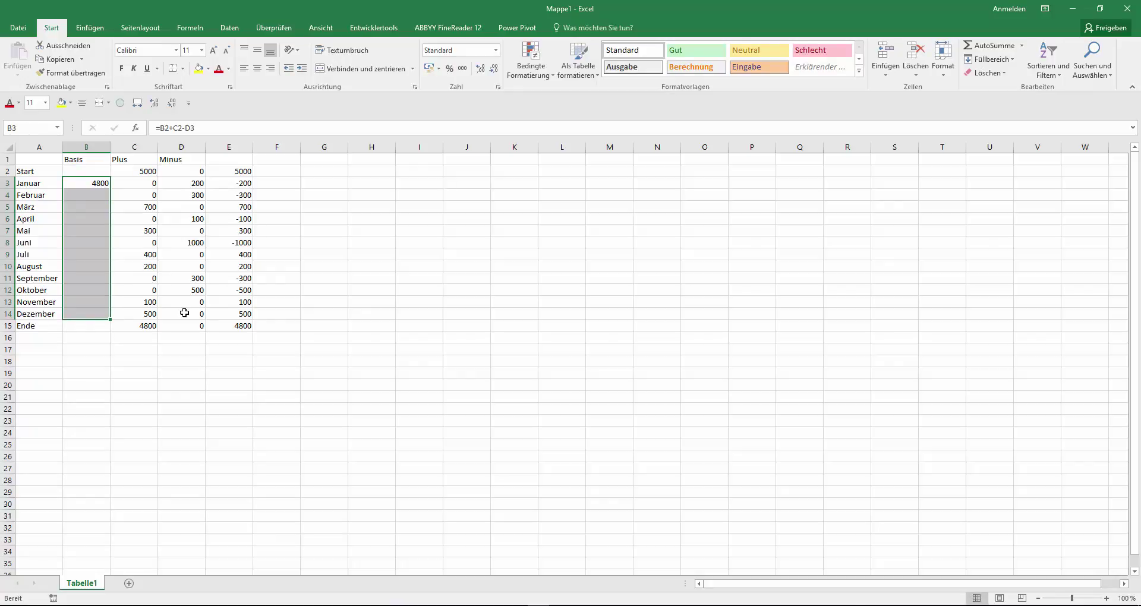
key(ctrl+v)
key(Down)
key(Down)
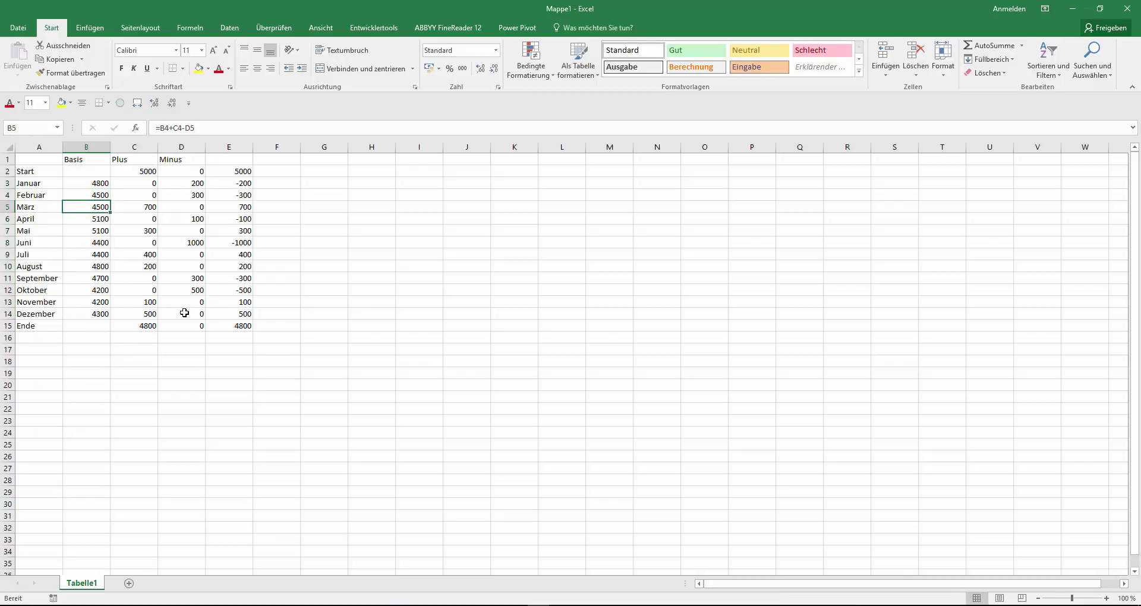
key(Down)
key(Down)
key(Down)
key(Down)
key(Down)
key(Down)
key(Up)
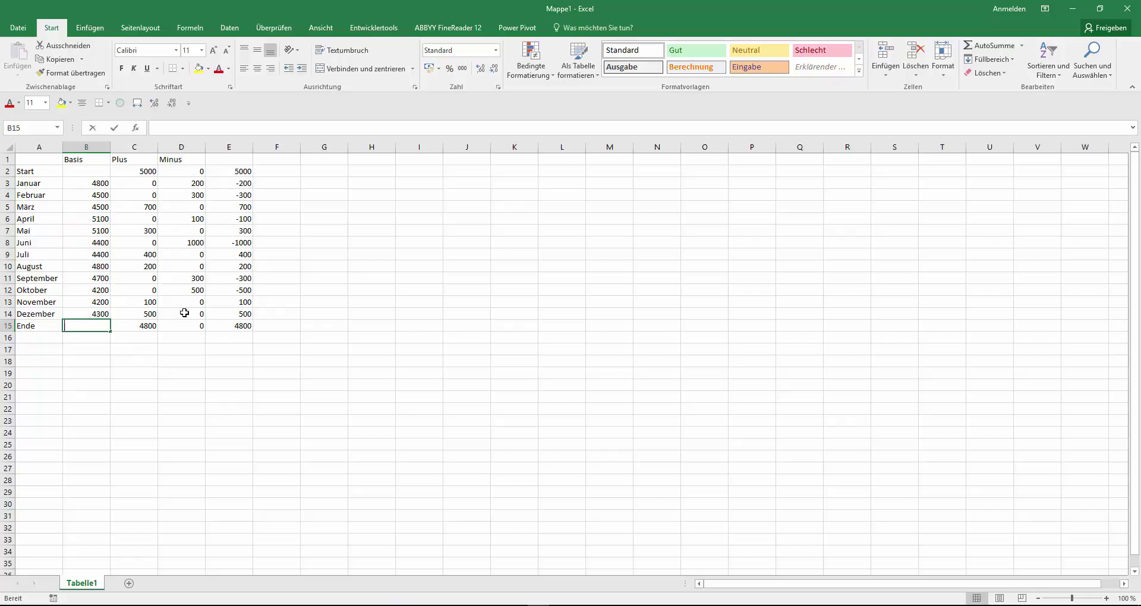
Set Ende's Basis to 0, then insert a stacked column chart of A1:D15
text(0)
key(ctrl+Return)
mouse_move(28, 158)
mouse_down()
mouse_move(180, 302)
mouse_move(182, 327)
mouse_up()
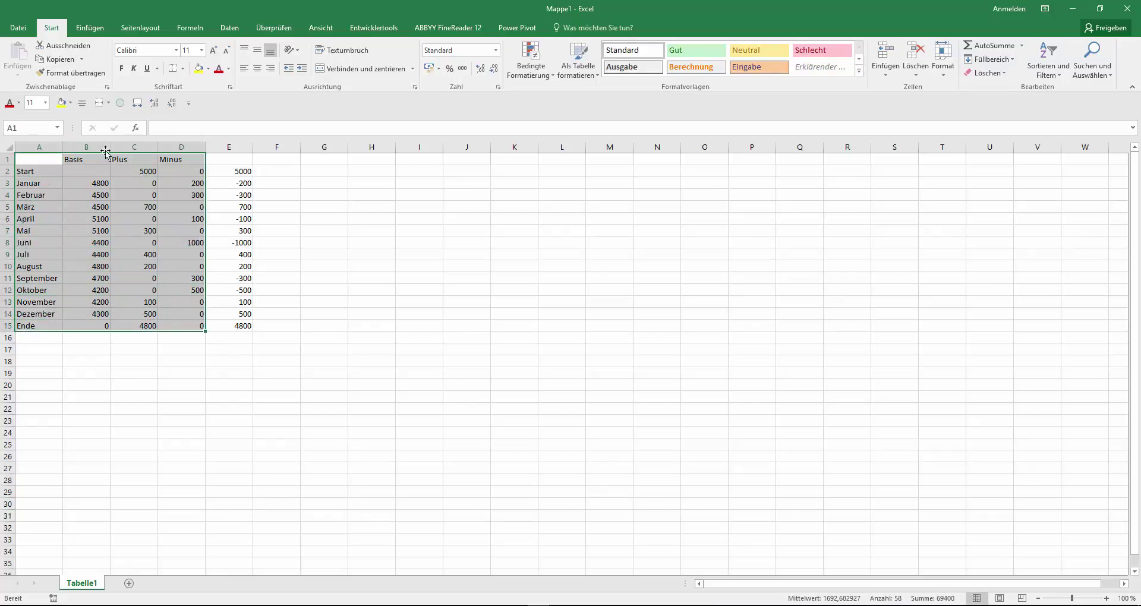
click(90, 28)
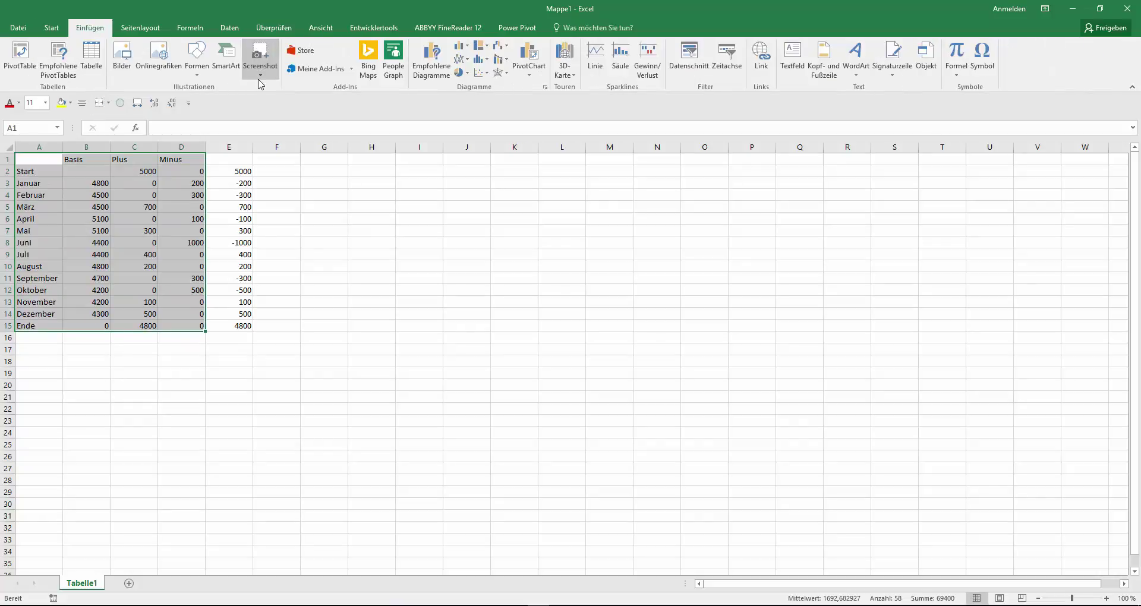
click(466, 47)
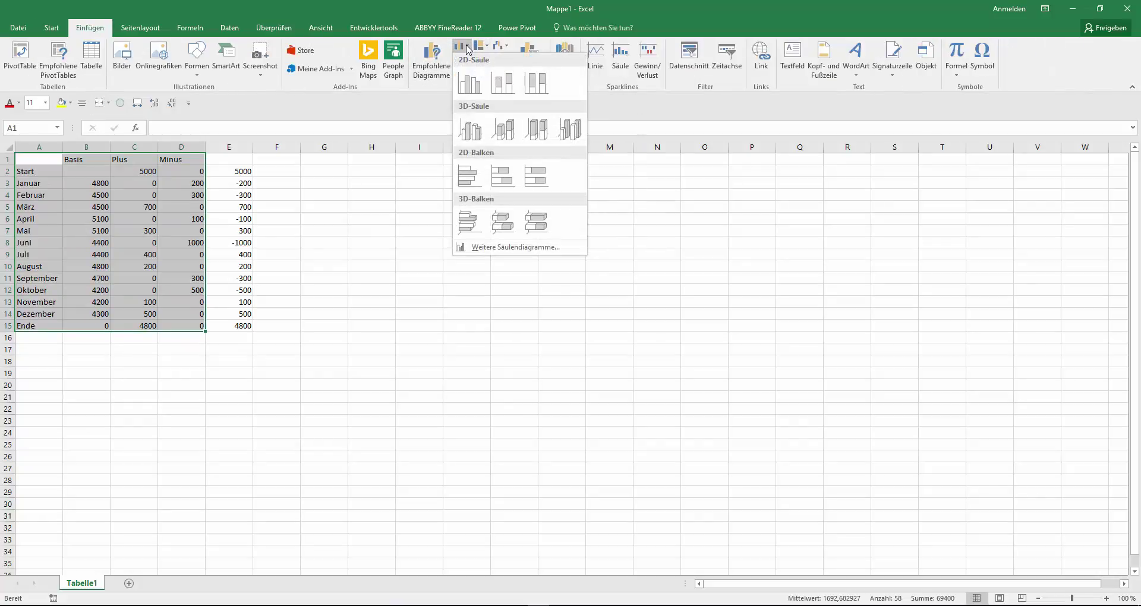
click(500, 83)
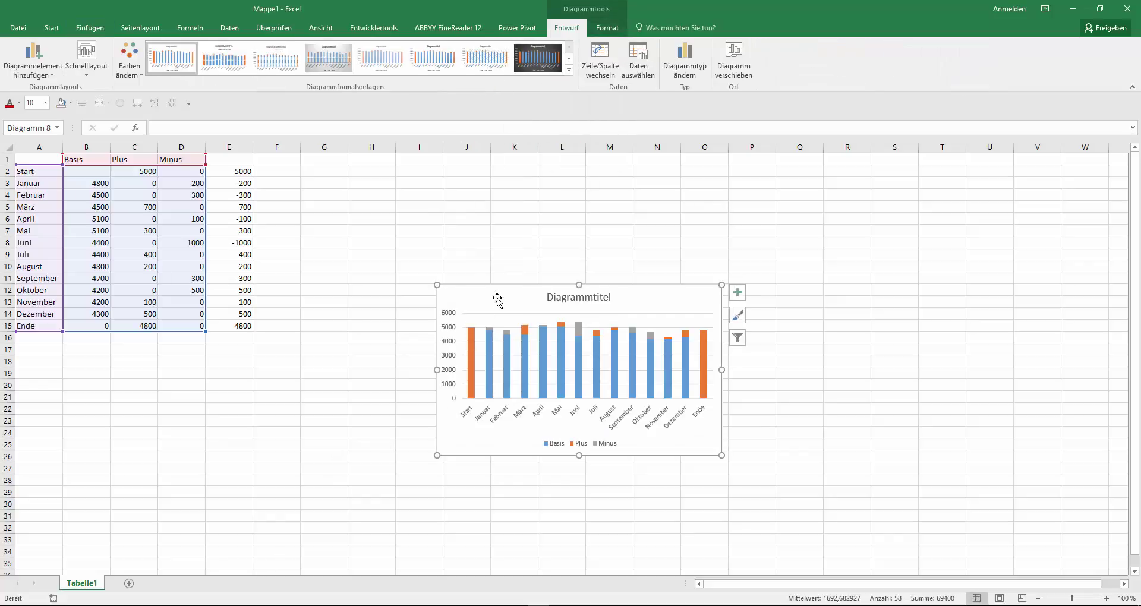
Give the Basis series Keine Füllung so the Plus and Minus bars float
click(492, 379)
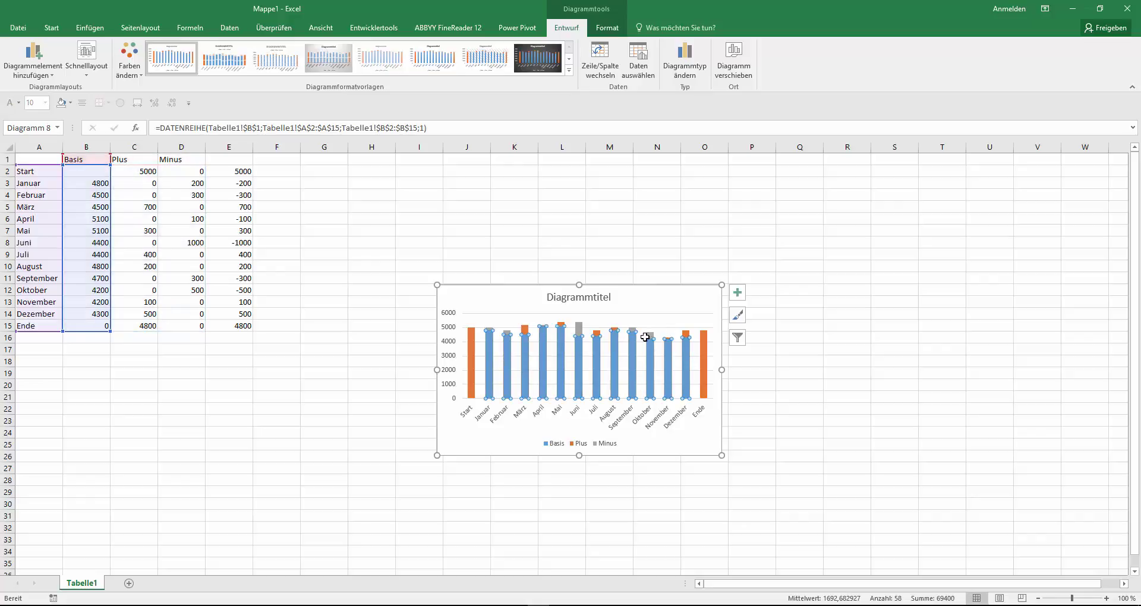
right_click(596, 361)
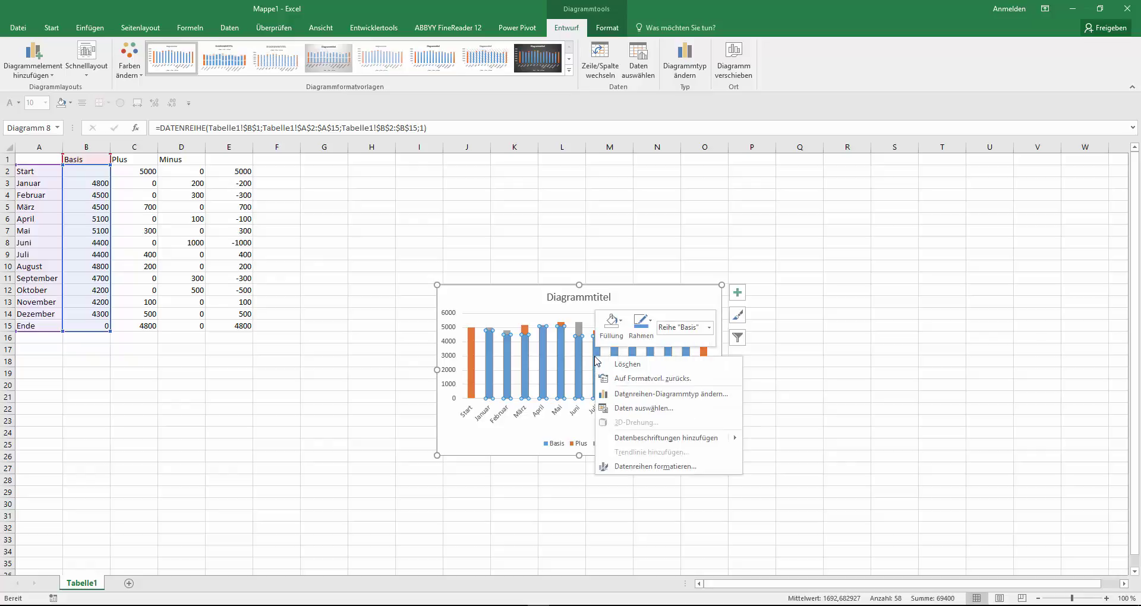
click(622, 340)
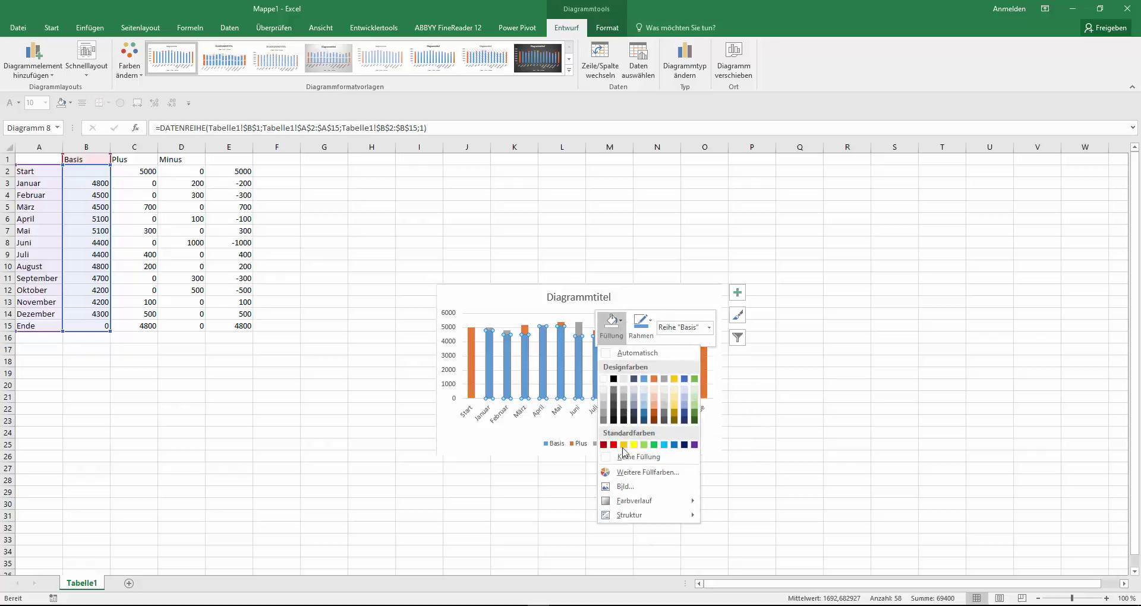
click(624, 455)
click(356, 324)
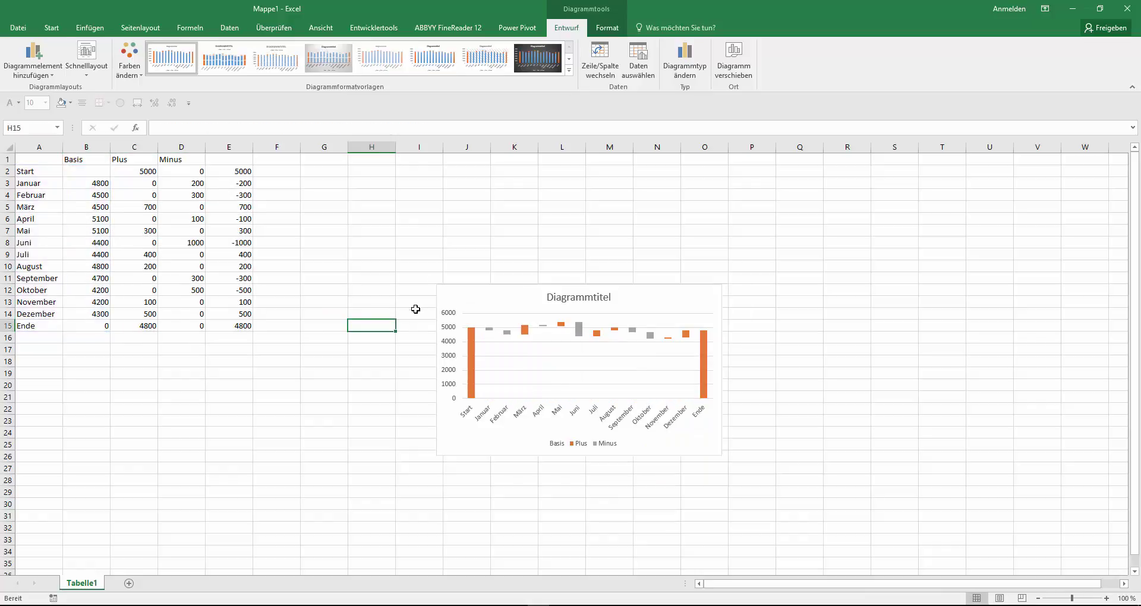
Drag the waterfall chart up-left beside the table, then select the Minus series, title and legend
drag(552, 378, 452, 340)
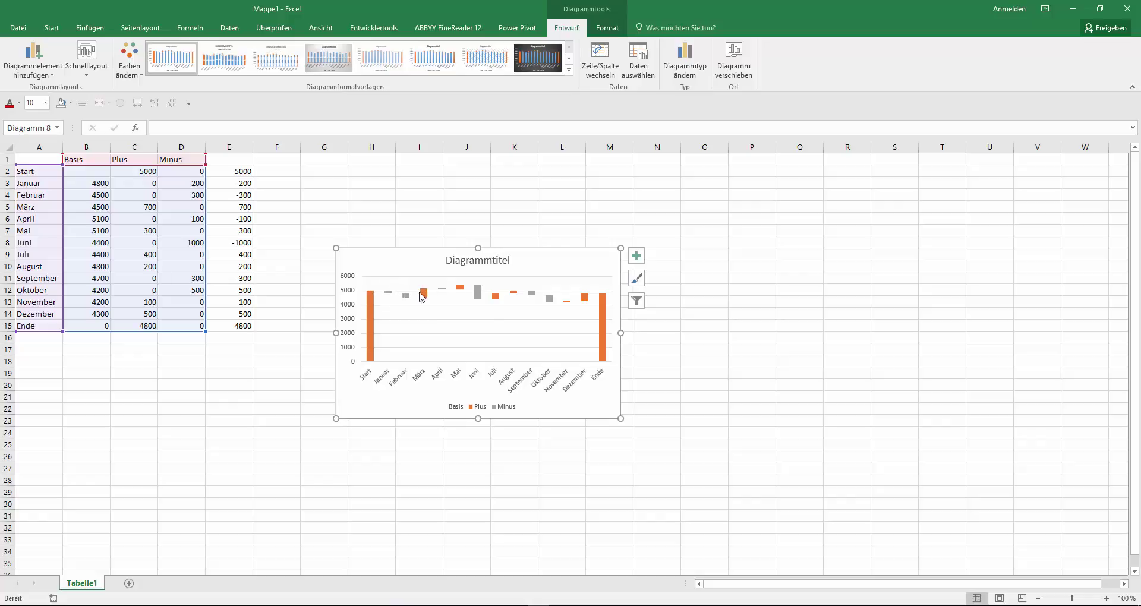
click(478, 292)
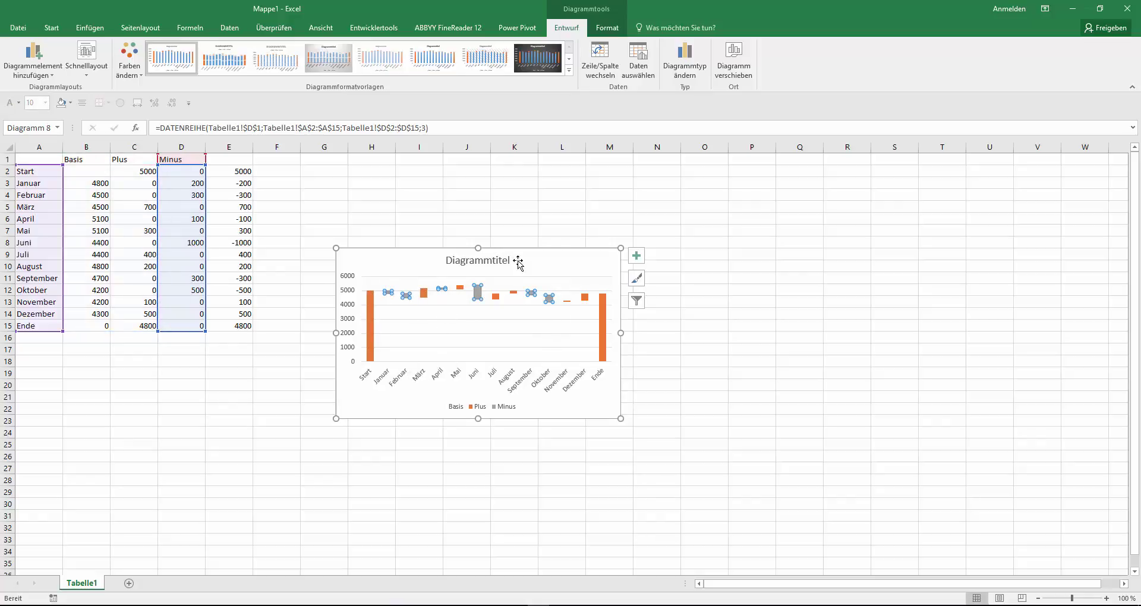
click(737, 231)
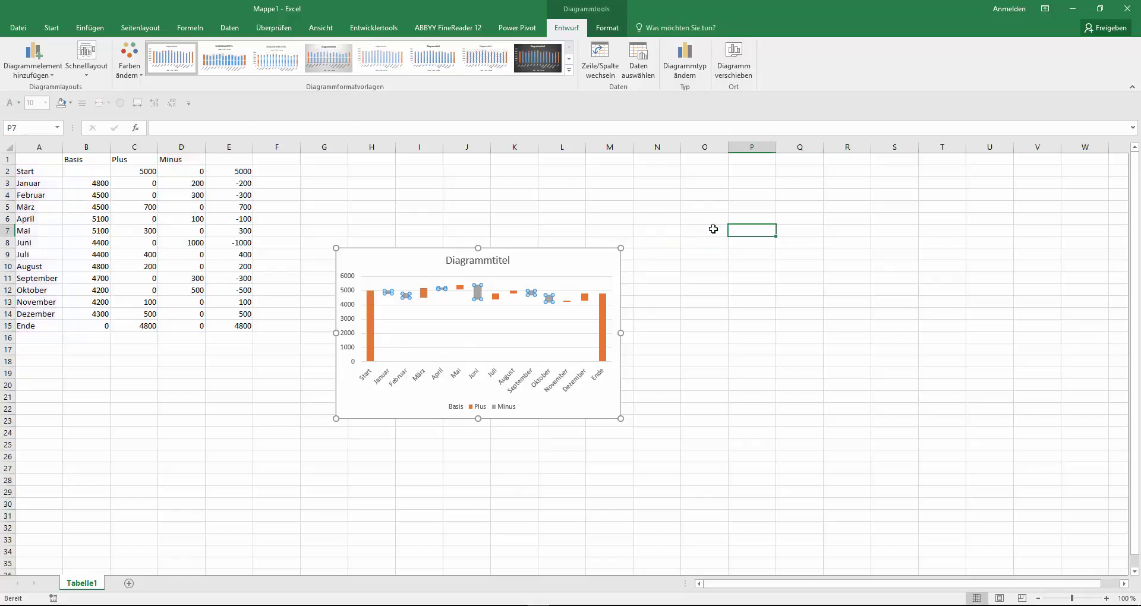
click(466, 259)
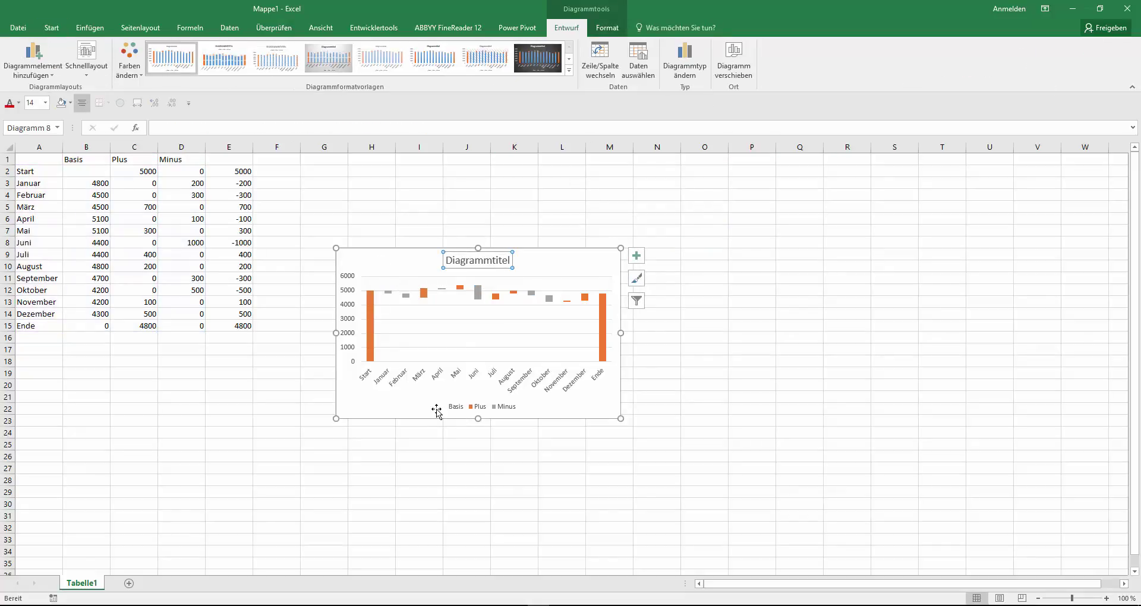
click(467, 407)
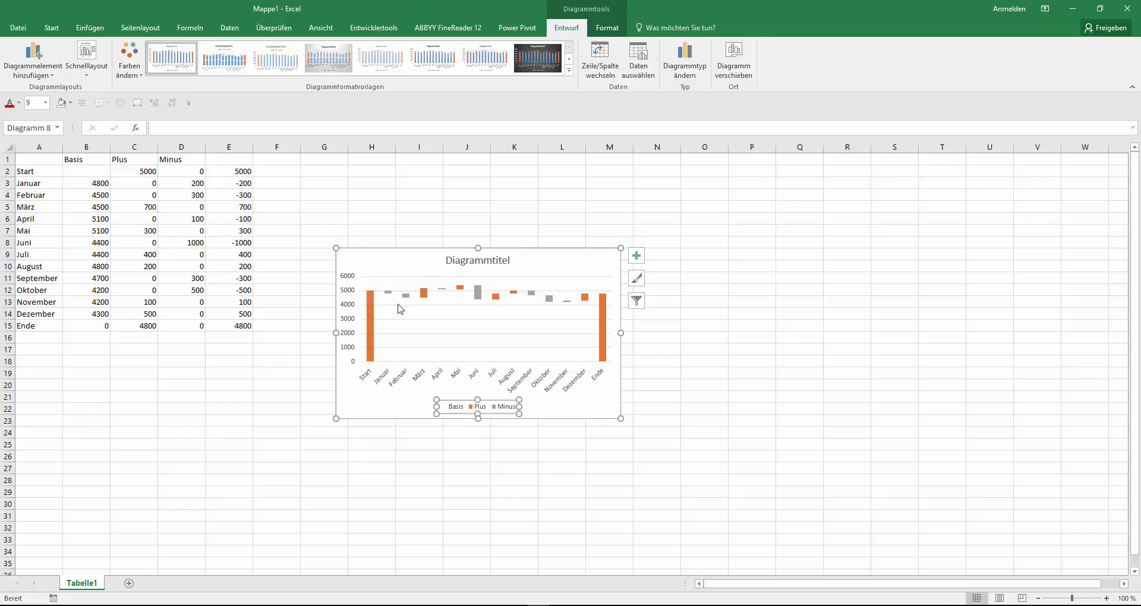